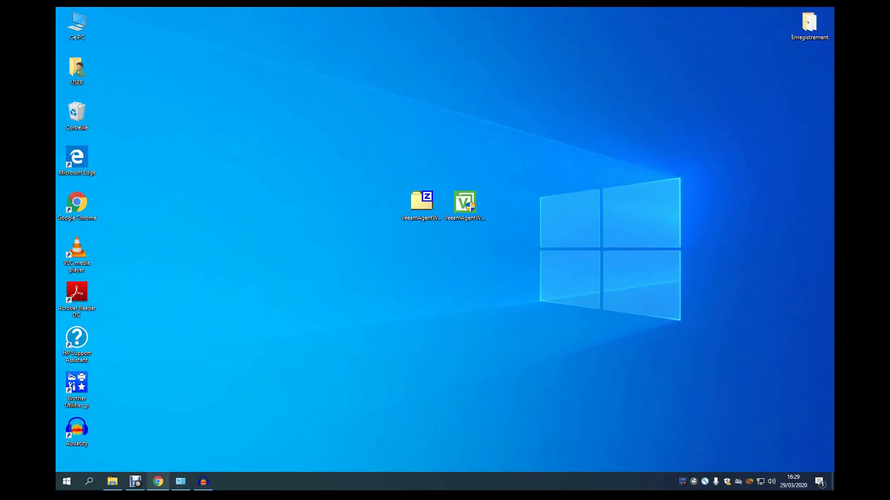
Bring the Chrome window with the Veeam Agent free search results forward and maximize it.
{"action": "mouse_move", "coordinate": [158, 482]}
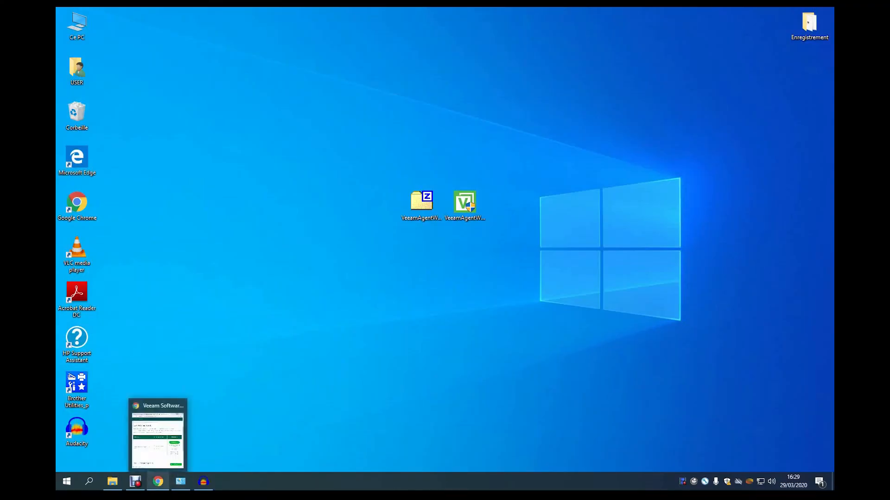
{"action": "left_click", "coordinate": [158, 438]}
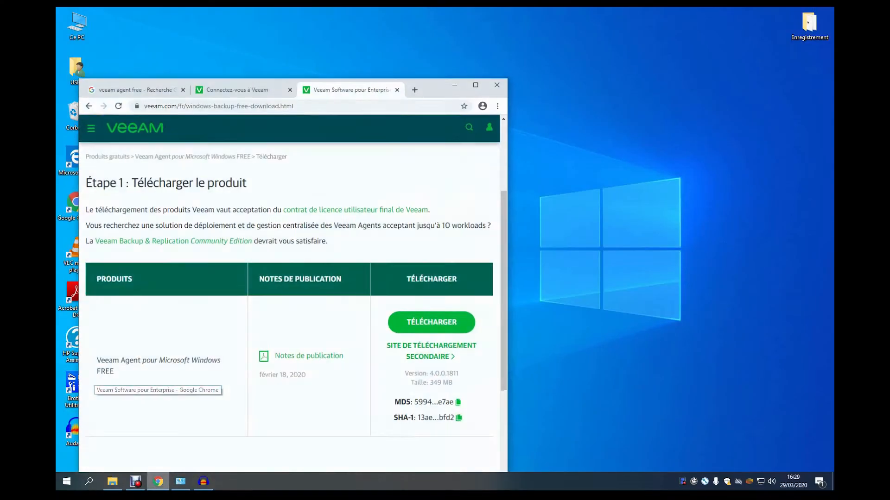
{"action": "left_click", "coordinate": [134, 87]}
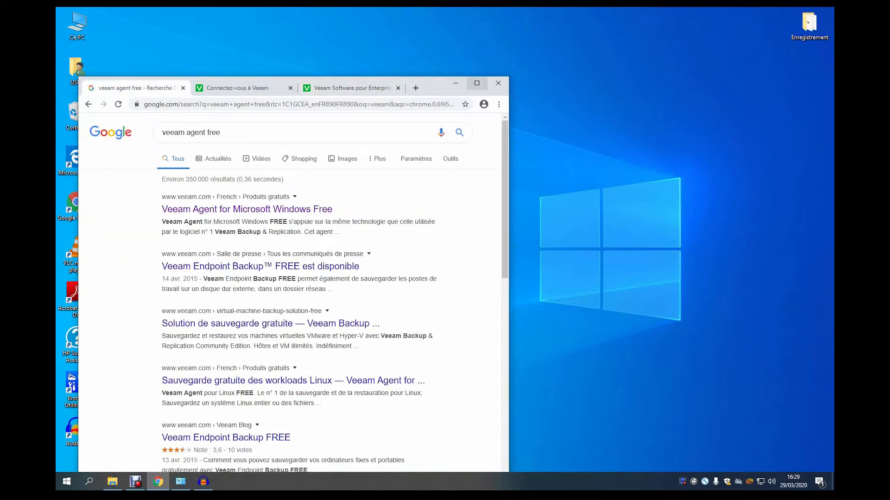
{"action": "left_click", "coordinate": [477, 83]}
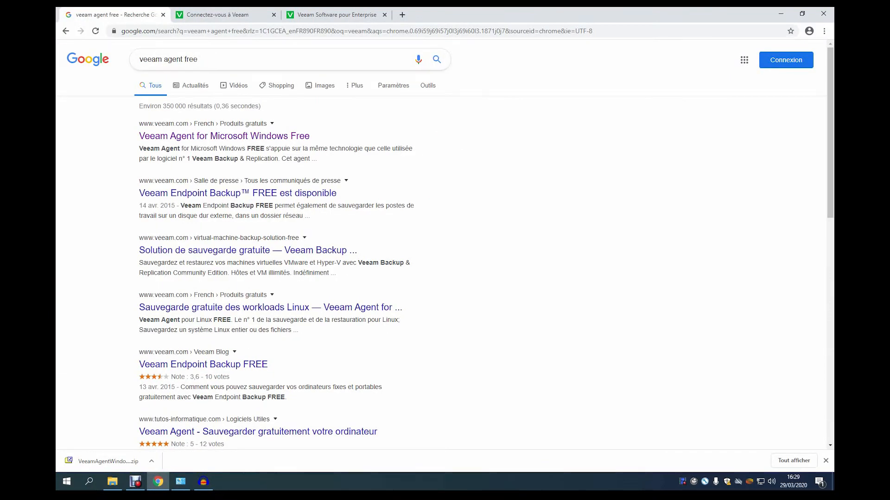
Switch to the Veeam Agent for Windows FREE 4.0.0.1811 download page and open Chrome's menu.
{"action": "left_click", "coordinate": [224, 15]}
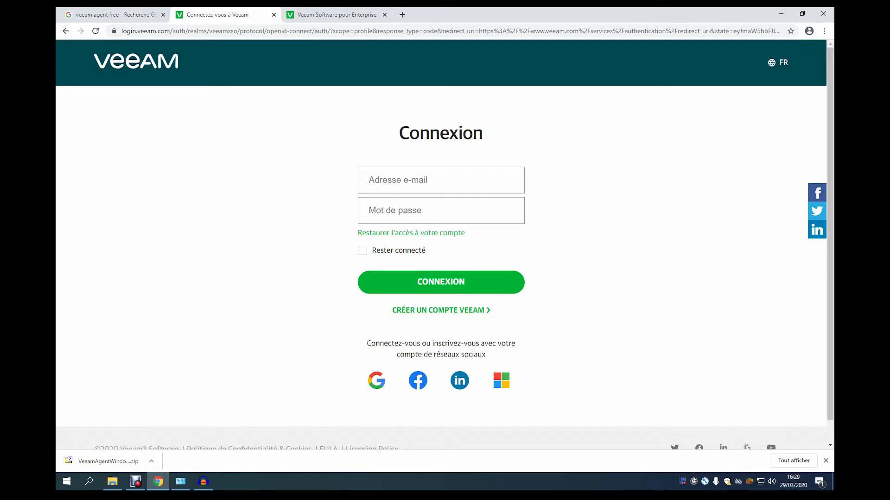
{"action": "key", "text": "ctrl+Tab"}
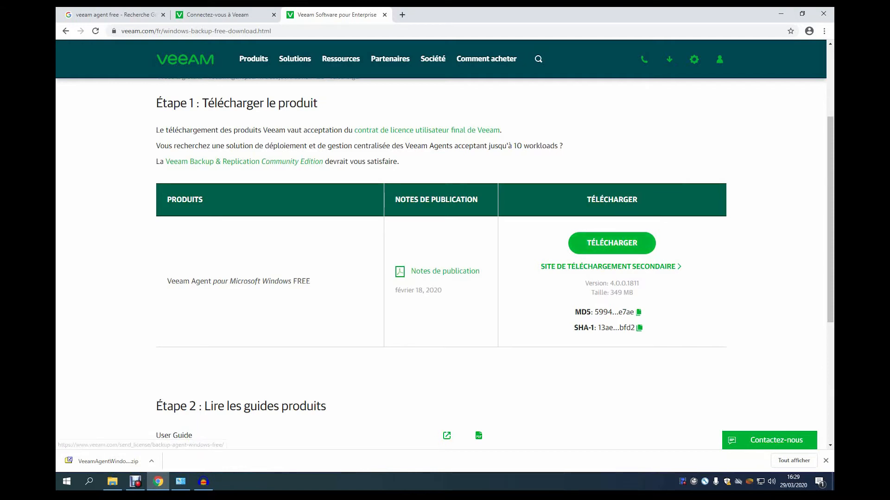
{"action": "left_click", "coordinate": [824, 31]}
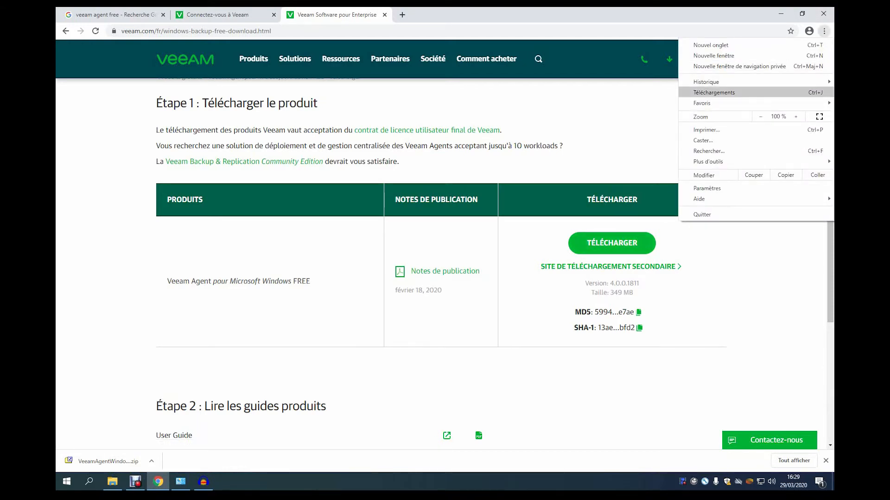
Check VeeamAgentWindows_4.0.0.1811.zip in Chrome's downloads list, then minimize Chrome to the desktop.
{"action": "left_click", "coordinate": [714, 92]}
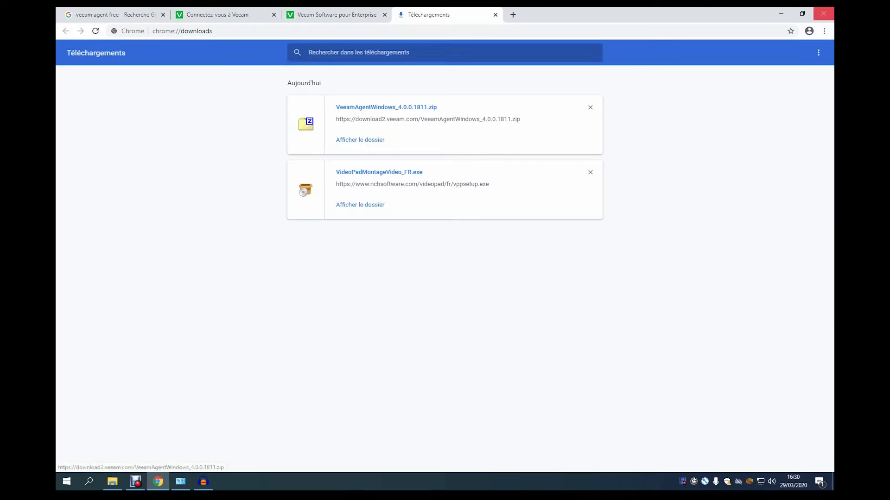
{"action": "left_click", "coordinate": [780, 13]}
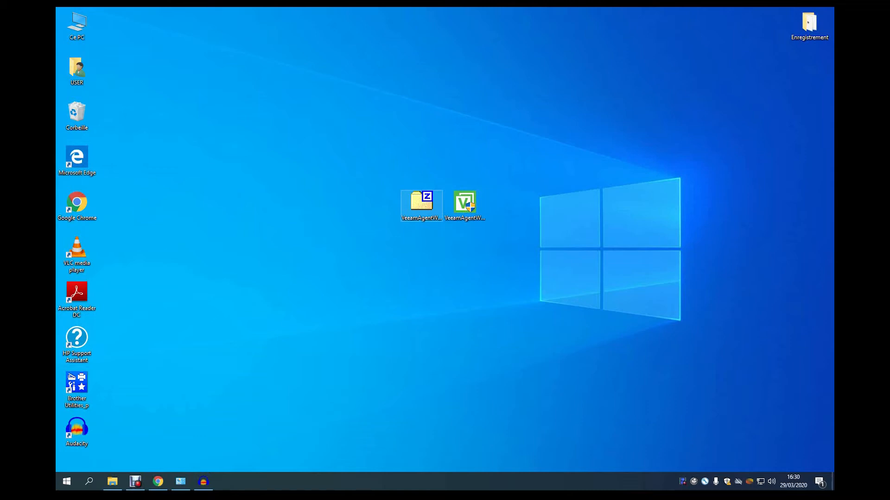
Inspect the Veeam zip in 7-Zip, then launch the extracted VeeamAgentWindows installer.
{"action": "double_click", "coordinate": [422, 204]}
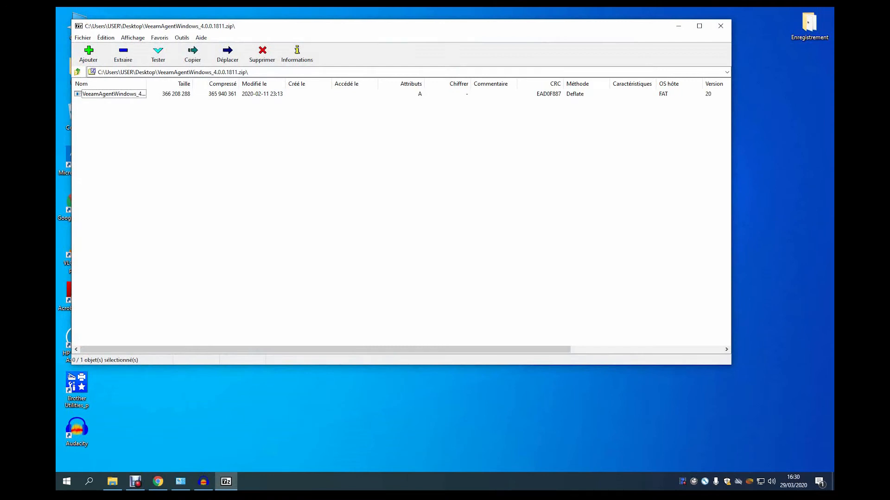
{"action": "left_click", "coordinate": [720, 26]}
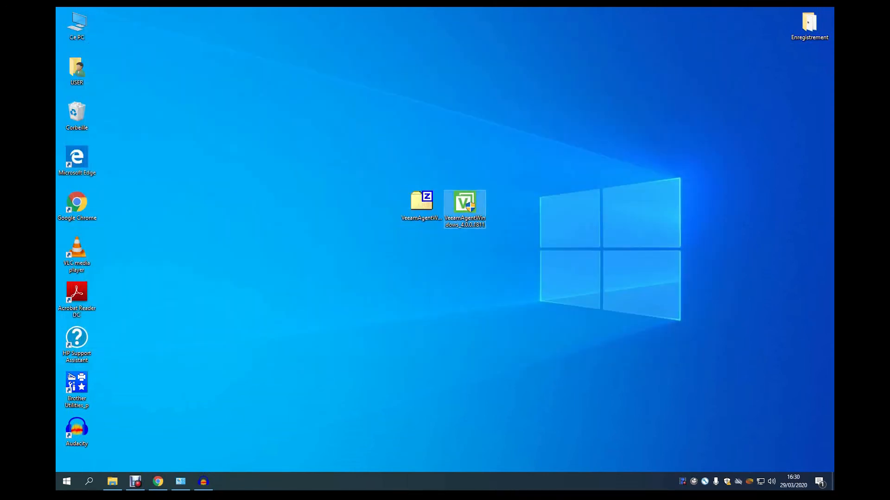
{"action": "double_click", "coordinate": [465, 209]}
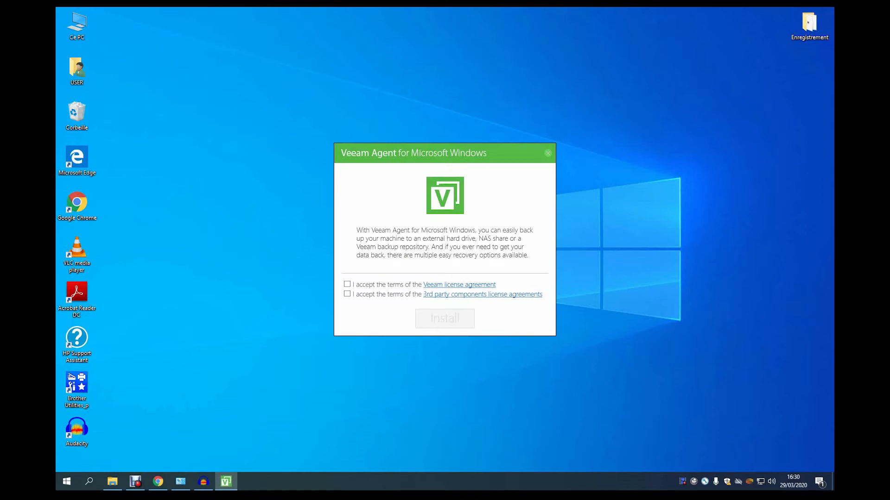
Accept the Veeam and 3rd-party components licence terms and install the agent.
{"action": "left_click", "coordinate": [347, 284]}
{"action": "left_click", "coordinate": [347, 294]}
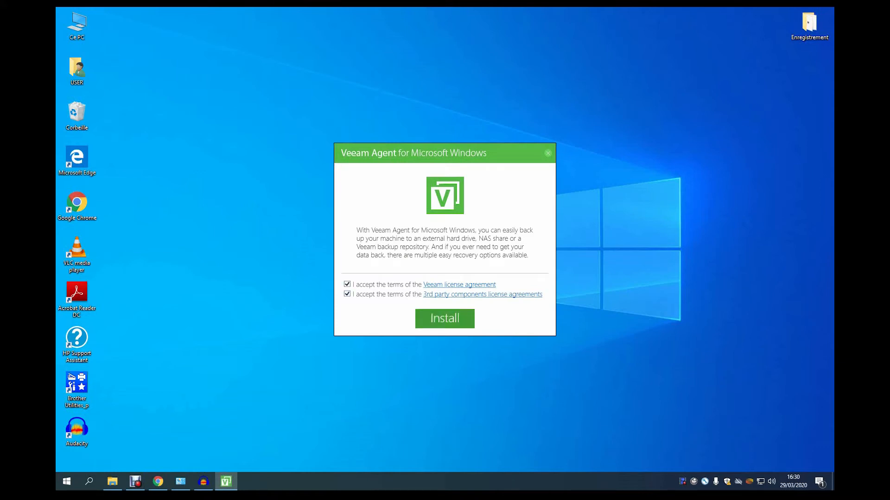
{"action": "key", "text": "Return"}
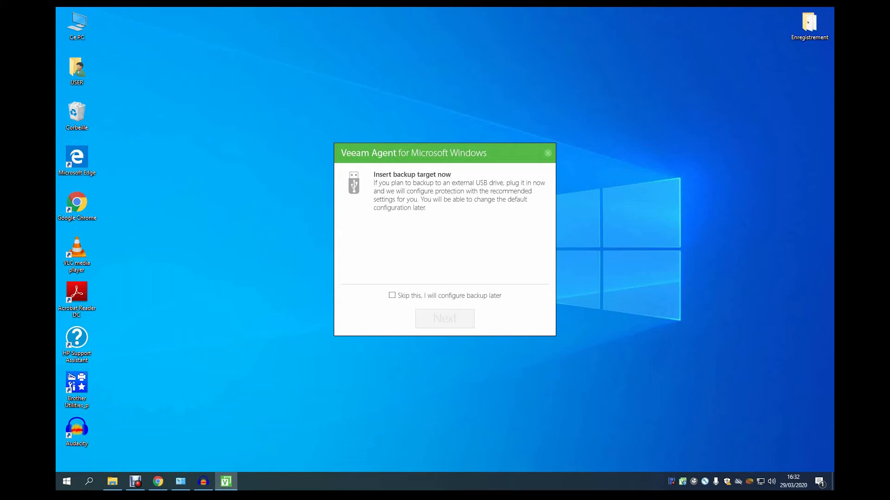
Exit setup without configuring a backup, then open the agent's Control Panel from the tray icon.
{"action": "left_click", "coordinate": [547, 153]}
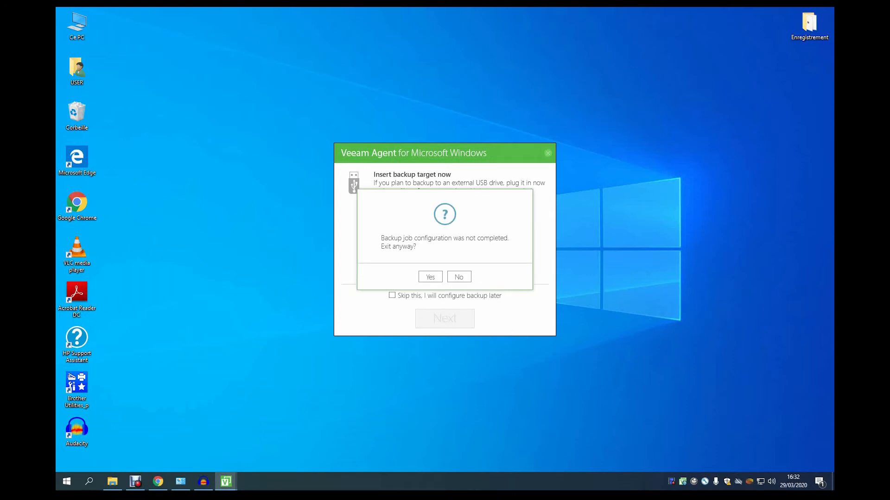
{"action": "left_click", "coordinate": [430, 277]}
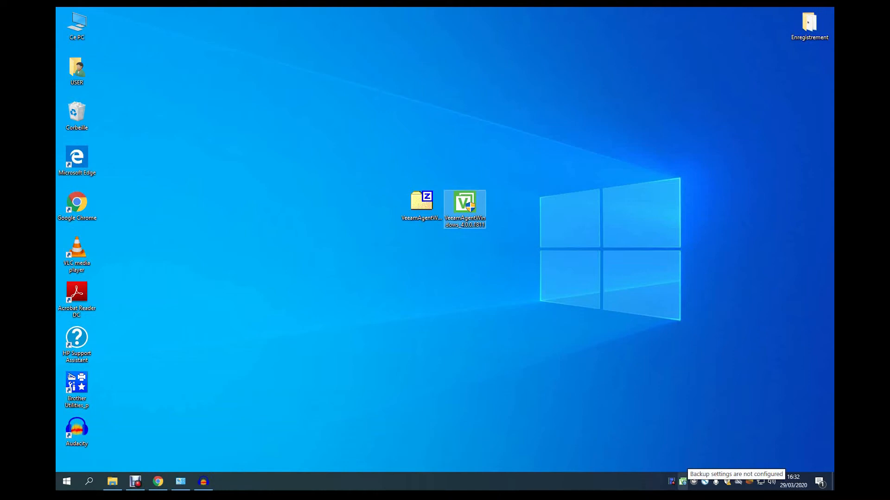
{"action": "right_click", "coordinate": [683, 481]}
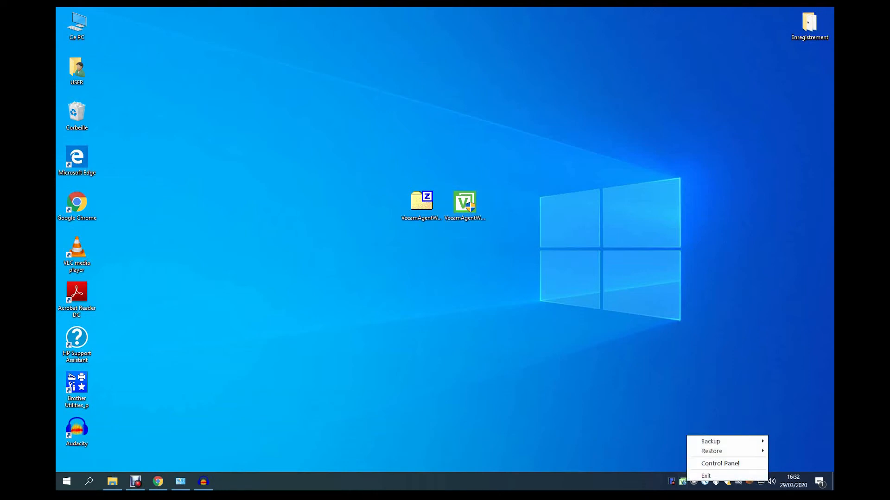
{"action": "left_click", "coordinate": [720, 464]}
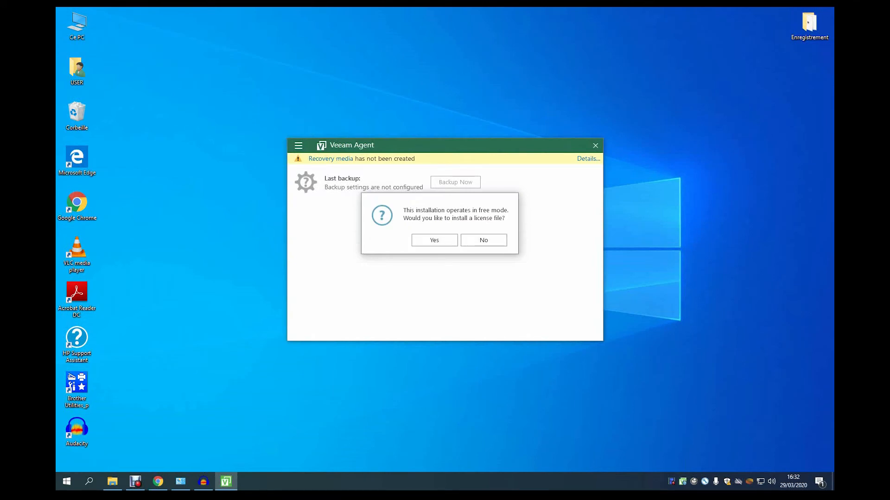
Decline the licence file to stay in free mode and add a new backup job from the main menu.
{"action": "left_click", "coordinate": [484, 240]}
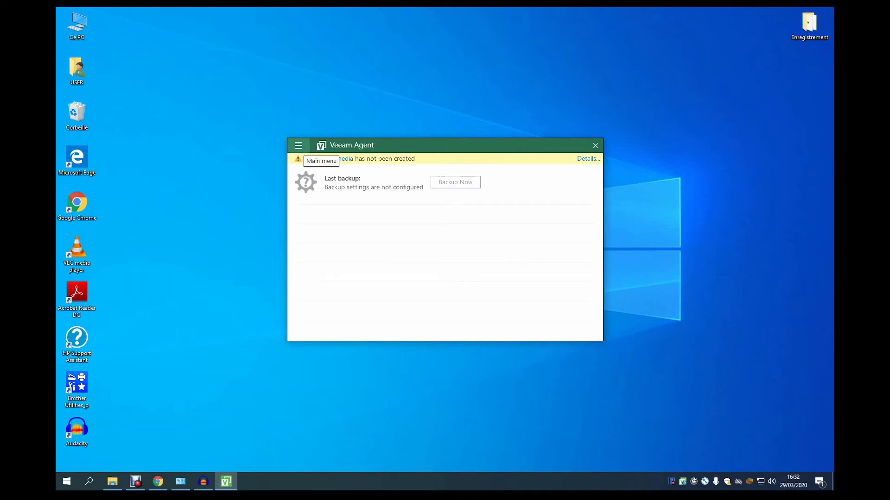
{"action": "left_click", "coordinate": [298, 145]}
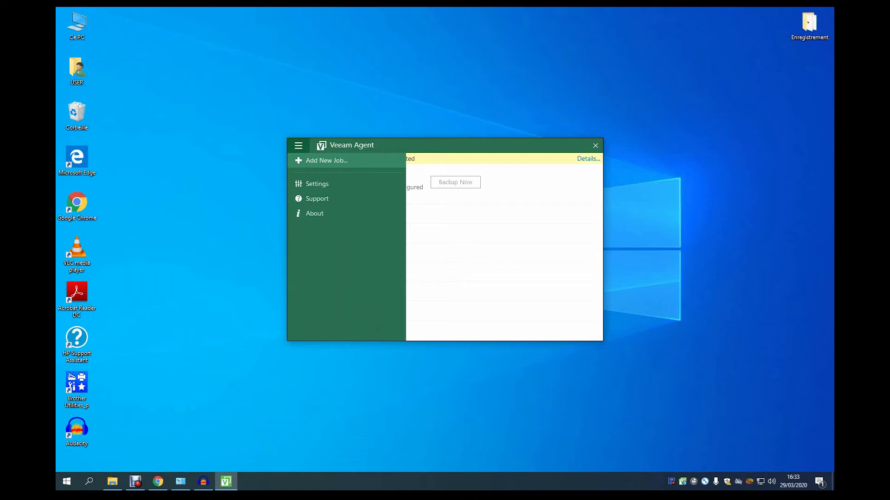
{"action": "left_click", "coordinate": [326, 160]}
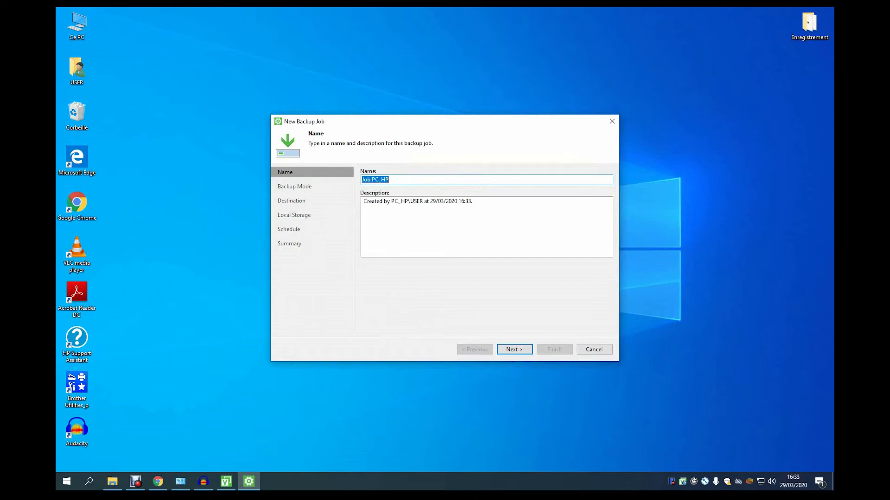
Replace 'Job ' with 'sauvegarde' in the PC_HP job name and advance to Backup Mode.
{"action": "left_click", "coordinate": [366, 179]}
{"action": "key", "text": "BackSpace"}
{"action": "key", "text": "BackSpace"}
{"action": "key", "text": "BackSpace"}
{"action": "key", "text": "BackSpace"}
{"action": "type", "text": "sauvegarde"}
{"action": "key", "text": "BackSpace"}
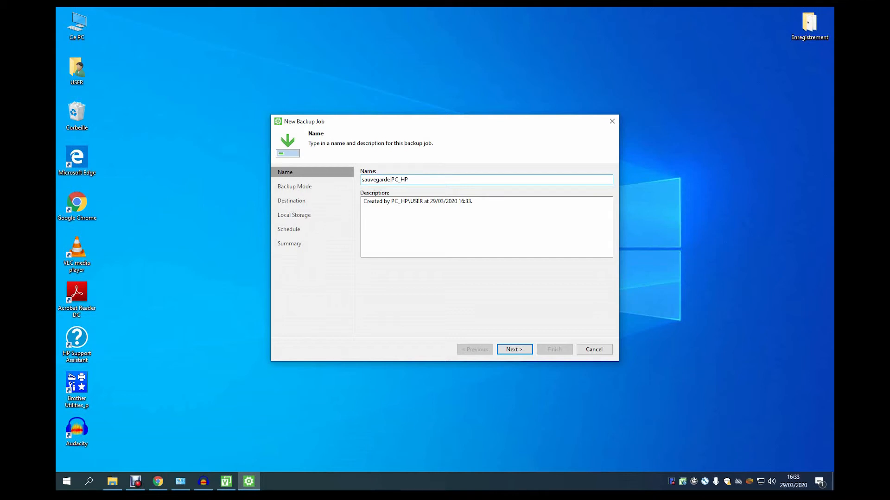
{"action": "key", "text": "Return"}
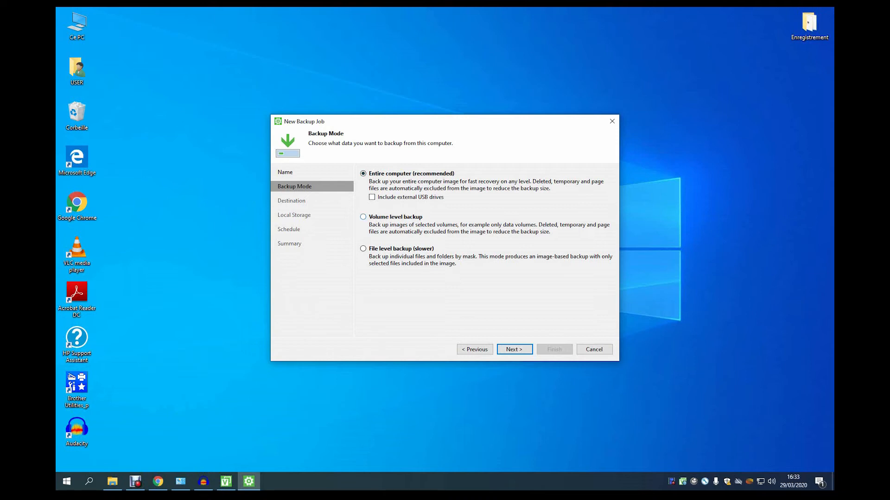
Try Volume level backup, then return to the backup mode choices.
{"action": "left_click", "coordinate": [363, 216]}
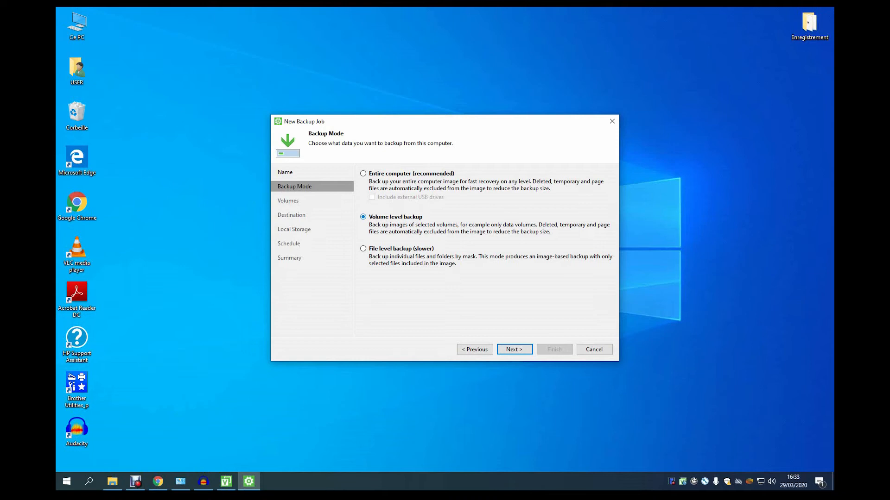
{"action": "key", "text": "Return"}
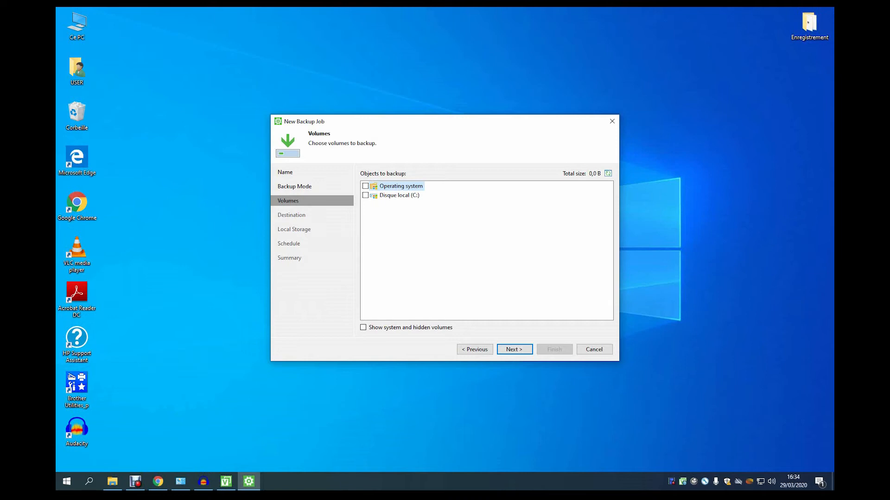
{"action": "left_click", "coordinate": [475, 349]}
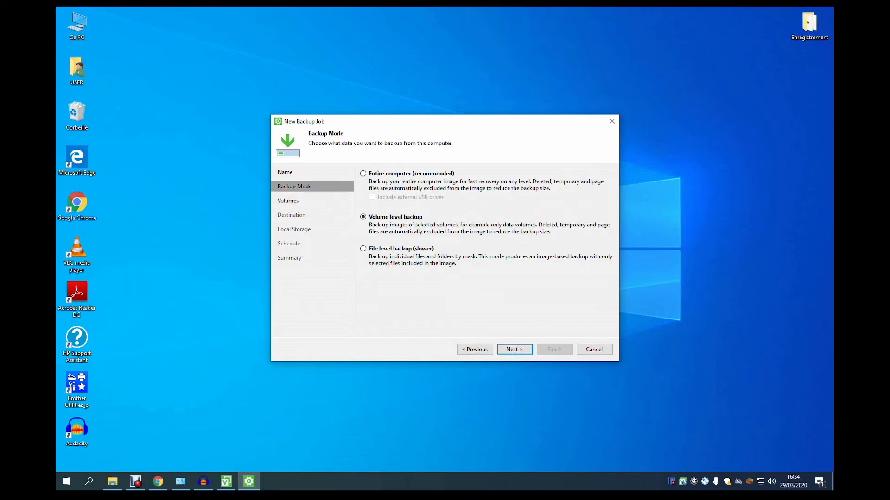
Switch to file-level backup, include the C:\Users\USER folder (2,4 GB), and return to Backup Mode.
{"action": "left_click", "coordinate": [363, 248]}
{"action": "key", "text": "Return"}
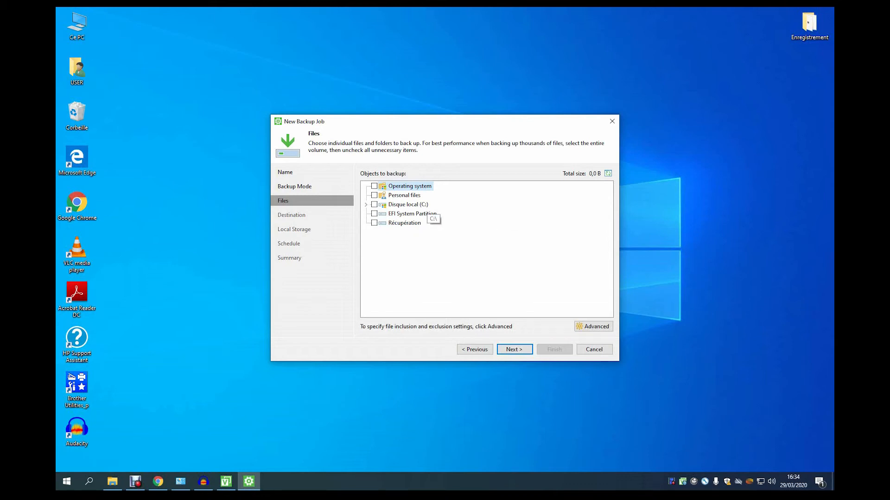
{"action": "left_click", "coordinate": [366, 204]}
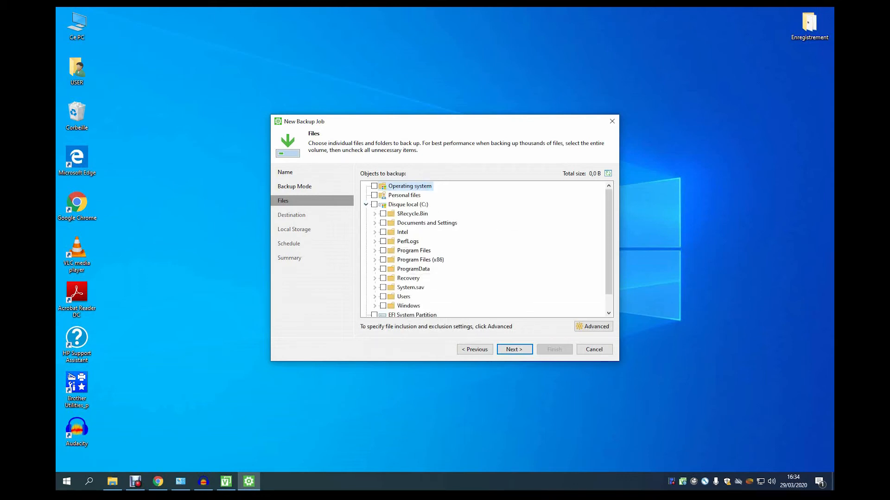
{"action": "left_click", "coordinate": [374, 315]}
{"action": "left_click", "coordinate": [392, 306]}
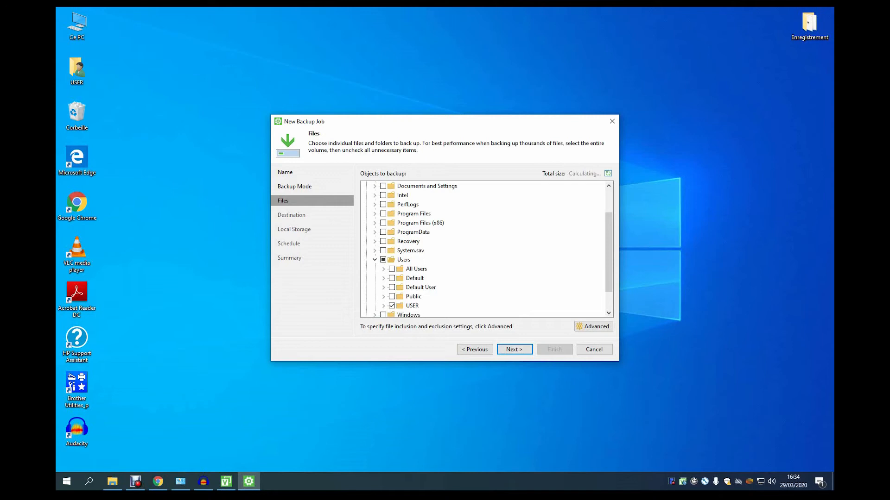
{"action": "scroll", "coordinate": [484, 250], "scroll_direction": "up", "scroll_amount": 2}
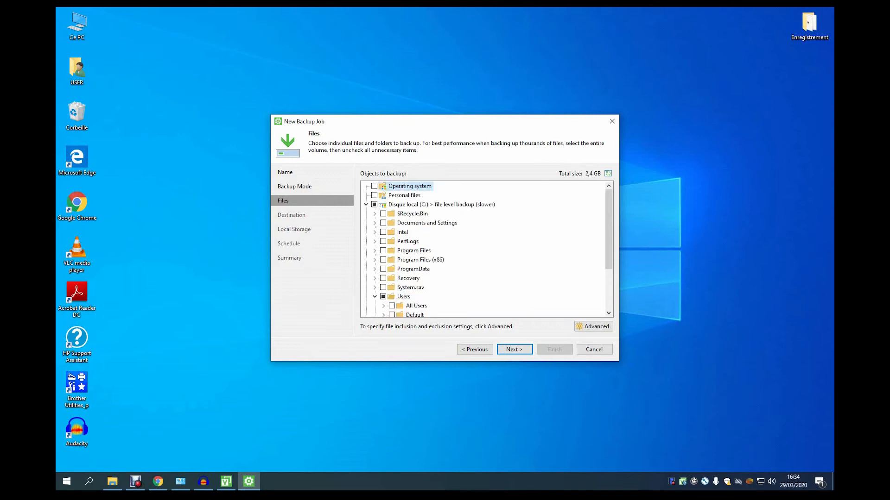
{"action": "scroll", "coordinate": [484, 250], "scroll_direction": "down", "scroll_amount": 3}
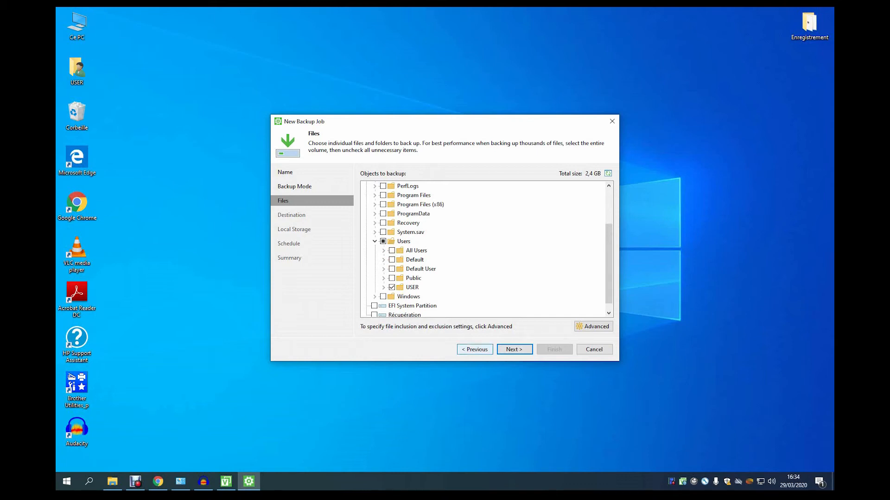
{"action": "left_click", "coordinate": [475, 349]}
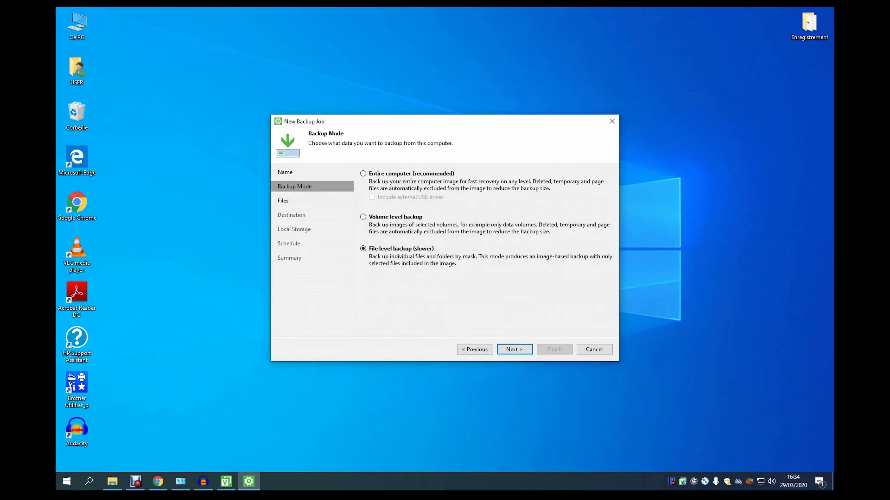
Select Entire computer (recommended) as the backup mode and continue to Destination.
{"action": "left_click", "coordinate": [363, 174]}
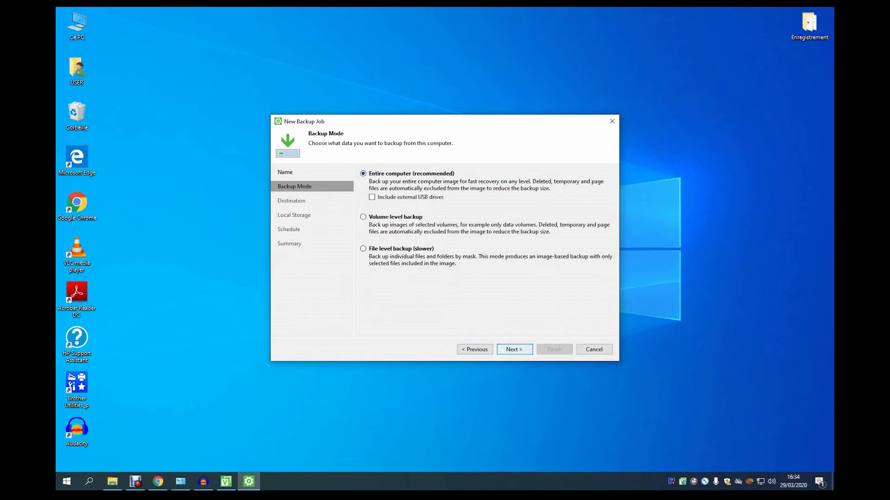
{"action": "key", "text": "Return"}
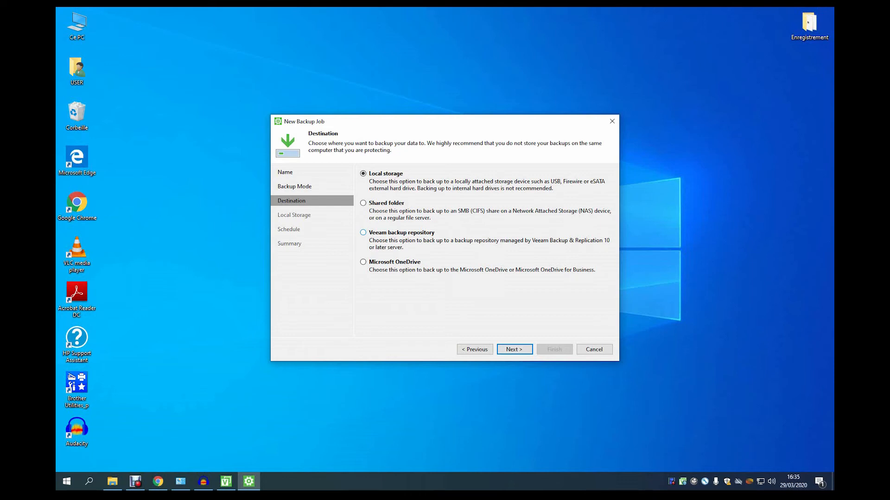
Pick Shared folder over Microsoft OneDrive as the destination and continue to its settings.
{"action": "left_click", "coordinate": [364, 203]}
{"action": "left_click", "coordinate": [363, 263]}
{"action": "left_click", "coordinate": [363, 203]}
{"action": "key", "text": "Return"}
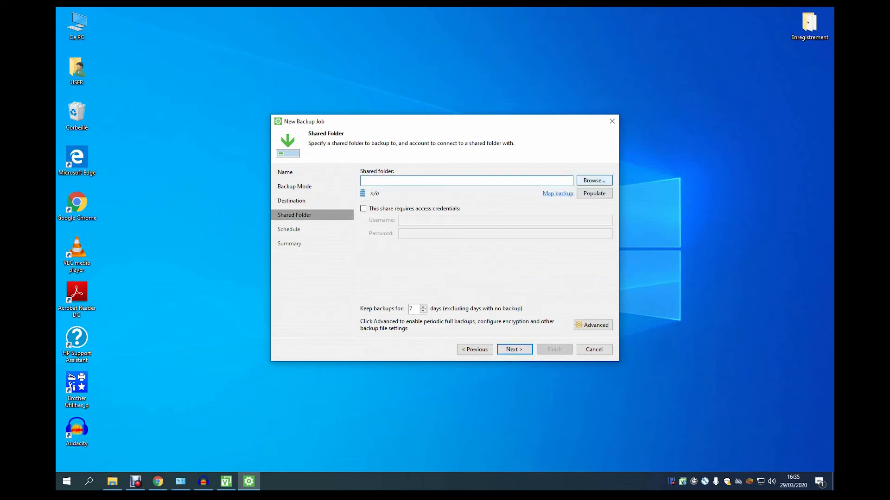
Browse to the NAS-ATELIER shares and enter the NAS account username and password.
{"action": "left_click", "coordinate": [594, 181]}
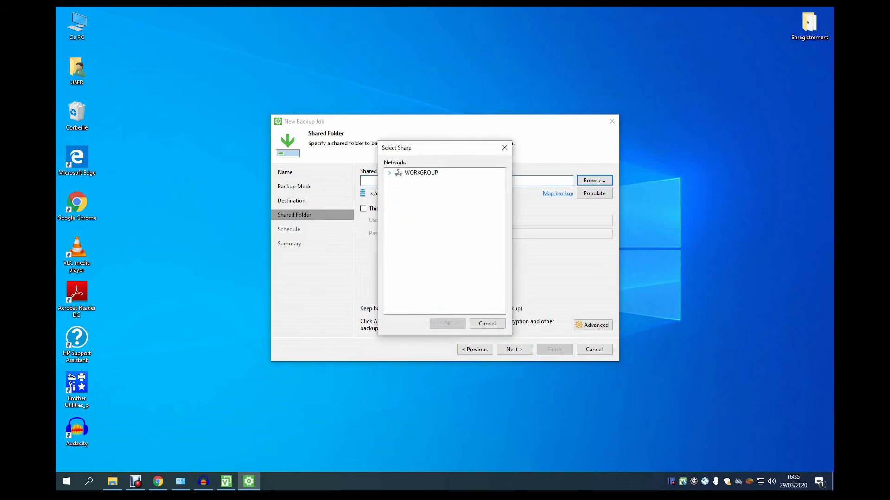
{"action": "left_click", "coordinate": [429, 191]}
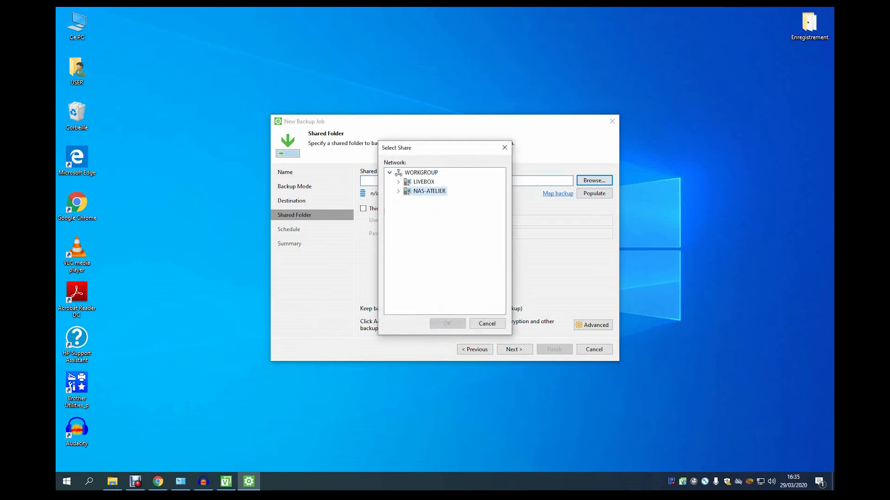
{"action": "type", "text": "admin"}
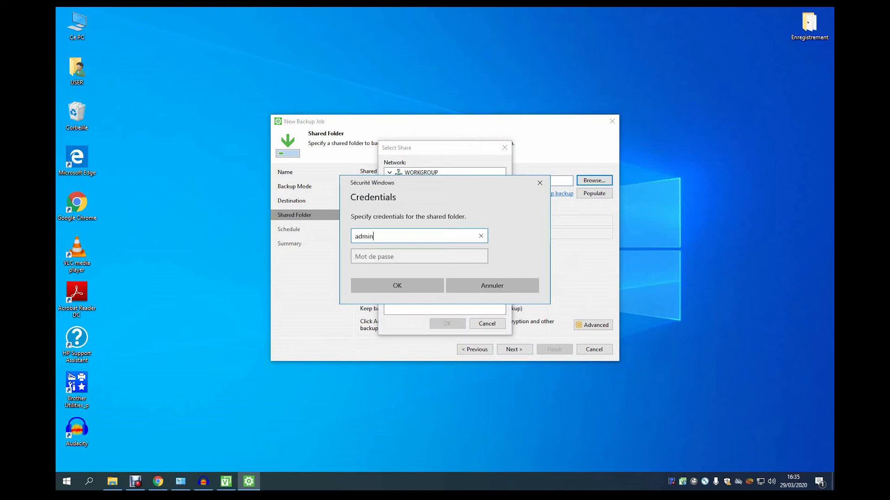
{"action": "key", "text": "Tab"}
{"action": "key", "text": "Caps_Lock"}
{"action": "type", "text": "•"}
{"action": "key", "text": "Caps_Lock"}
{"action": "type", "text": "•••••••"}
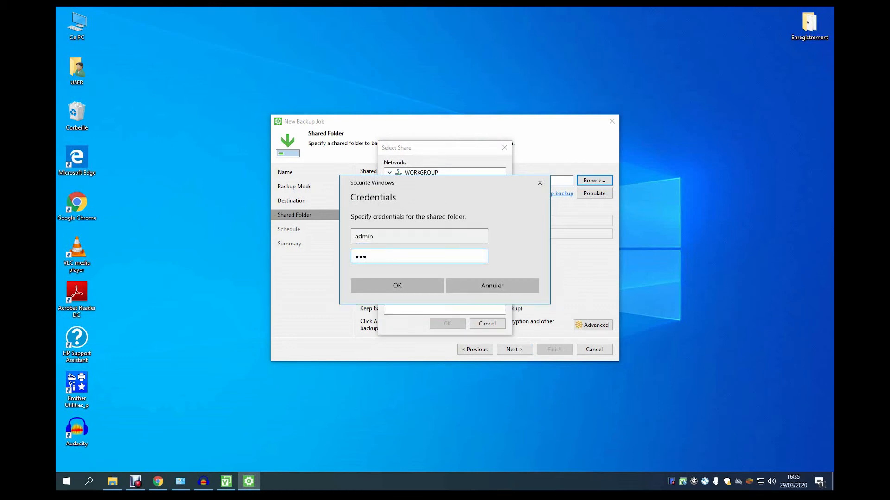
{"action": "type", "text": "•••••"}
{"action": "key", "text": "Return"}
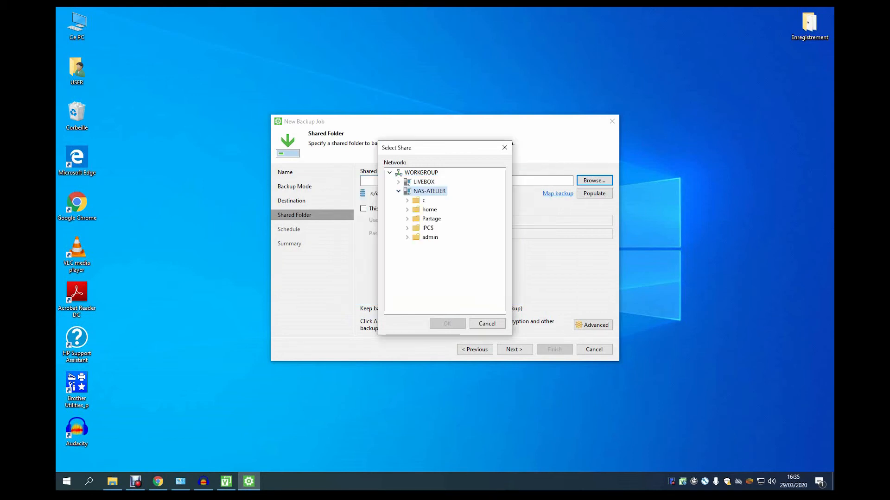
Pick \\NAS-ATELIER\Partage\2_SAUVEGARDE-PC as the backup target folder and continue.
{"action": "left_click", "coordinate": [407, 219]}
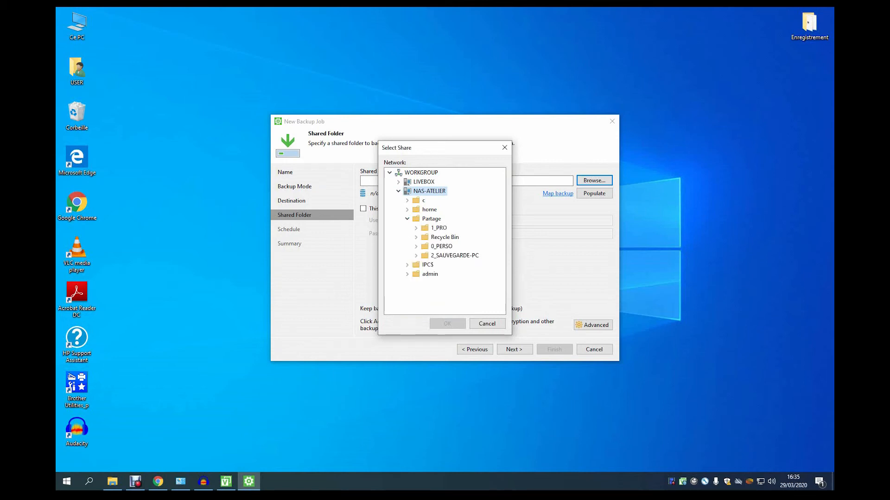
{"action": "left_click", "coordinate": [455, 256]}
{"action": "left_click", "coordinate": [447, 323]}
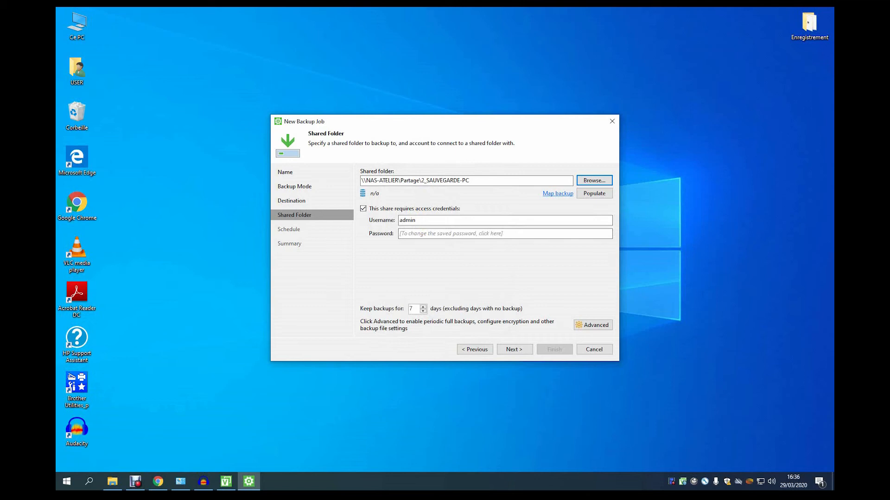
{"action": "left_click", "coordinate": [514, 350]}
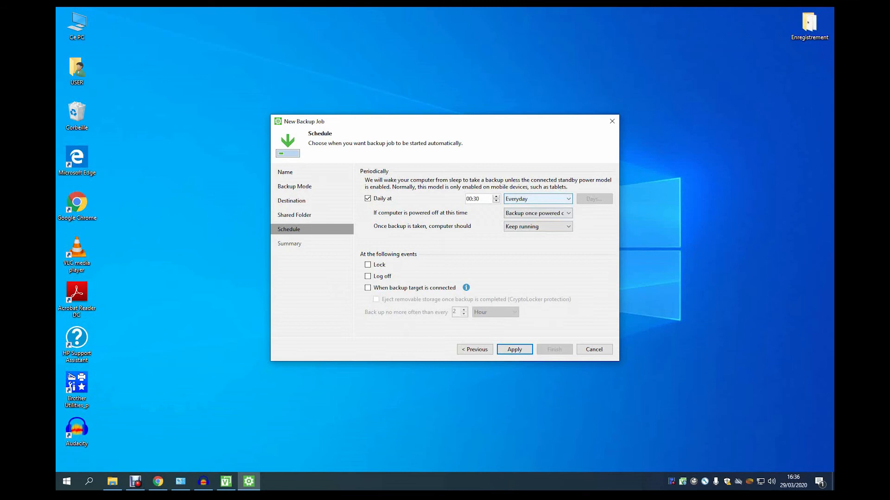
Set the daily backup time to 18:00.
{"action": "left_click", "coordinate": [538, 198]}
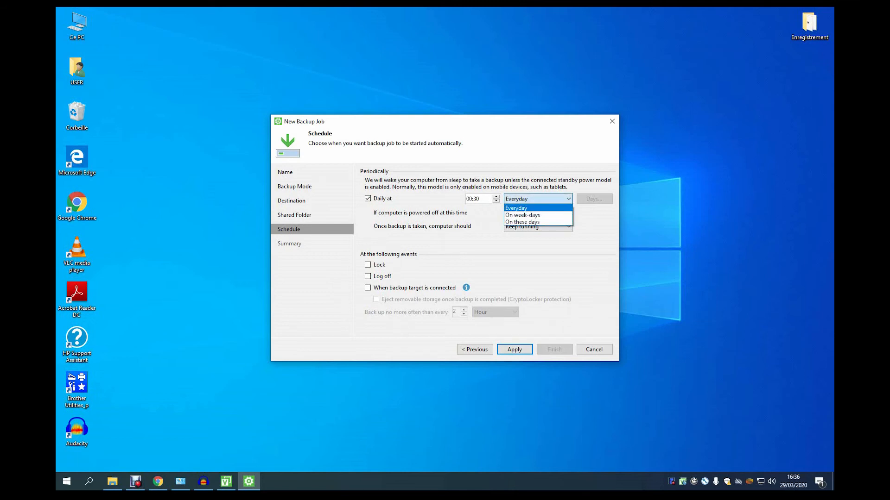
{"action": "key", "text": "Escape"}
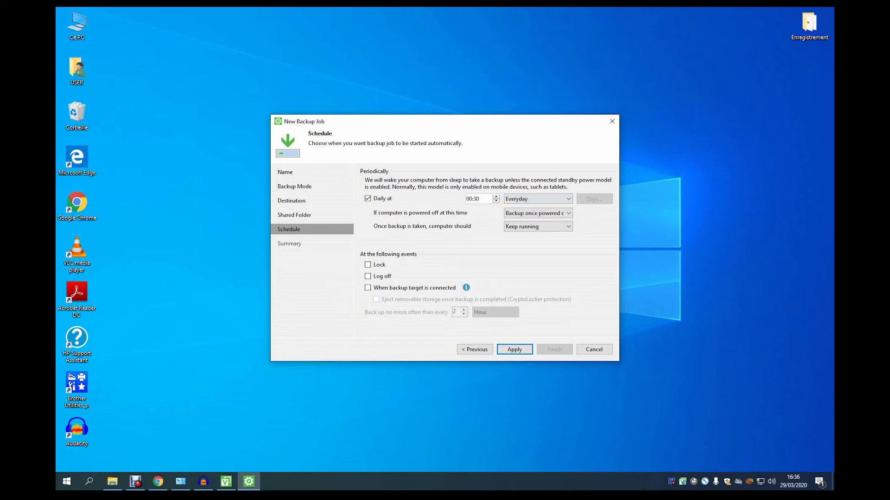
{"action": "left_click", "coordinate": [469, 199]}
{"action": "type", "text": "18:00"}
Change the backup frequency from week-days to 'On these days'.
{"action": "left_click", "coordinate": [568, 199]}
{"action": "left_click", "coordinate": [568, 199]}
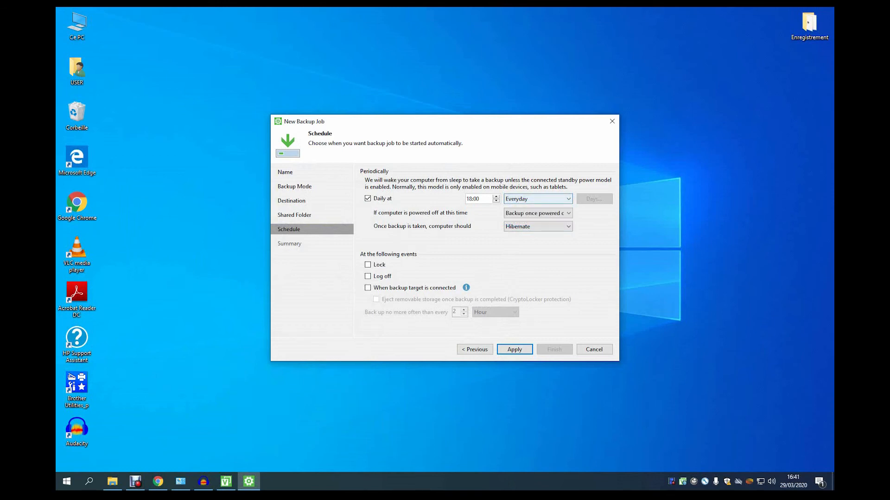
{"action": "left_click", "coordinate": [569, 199]}
{"action": "left_click", "coordinate": [539, 214]}
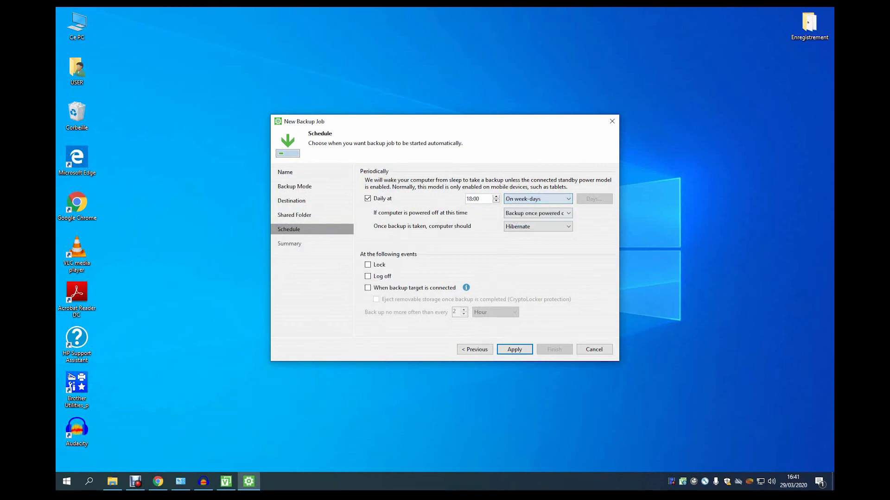
{"action": "left_click", "coordinate": [568, 199]}
{"action": "left_click", "coordinate": [538, 222]}
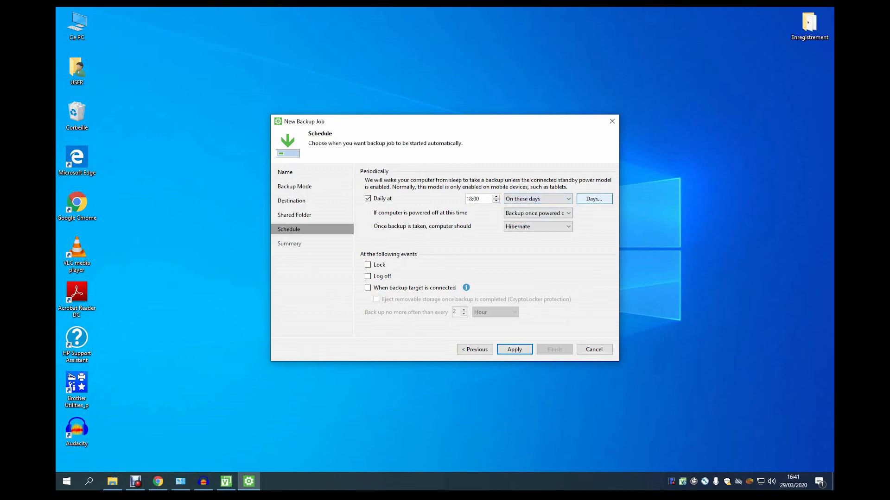
Untick jeudi, mercredi, vendredi and dimanche in Choose Days, then discard those changes.
{"action": "left_click", "coordinate": [594, 200]}
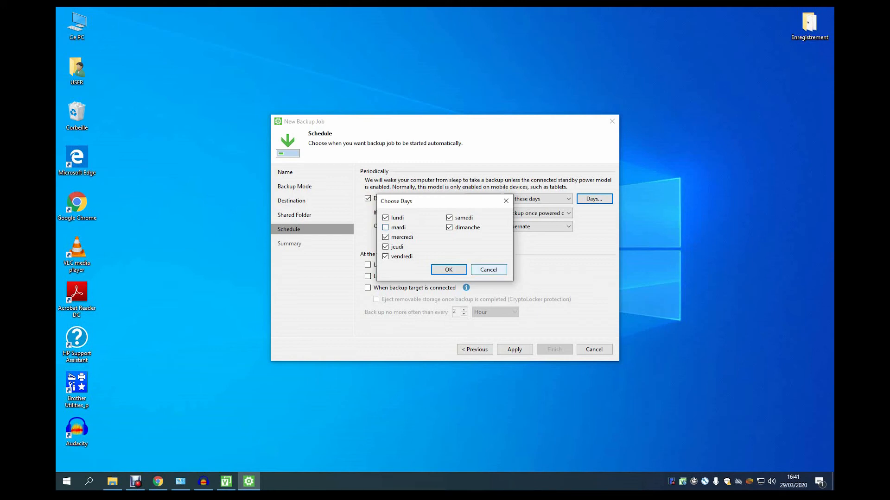
{"action": "left_click", "coordinate": [385, 246]}
{"action": "left_click", "coordinate": [385, 237]}
{"action": "left_click", "coordinate": [385, 256]}
{"action": "left_click", "coordinate": [449, 227]}
{"action": "left_click", "coordinate": [489, 270]}
Keep 'On these days' and drop lundi and jeudi from the backup days.
{"action": "left_click", "coordinate": [544, 199]}
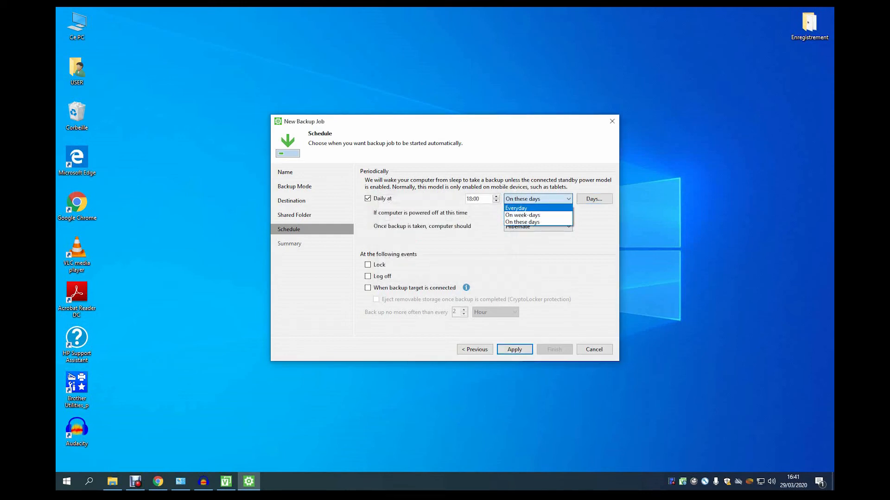
{"action": "key", "text": "Down"}
{"action": "key", "text": "Down"}
{"action": "key", "text": "Up"}
{"action": "key", "text": "Up"}
{"action": "key", "text": "Down"}
{"action": "key", "text": "Down"}
{"action": "key", "text": "Tab"}
{"action": "key", "text": "space"}
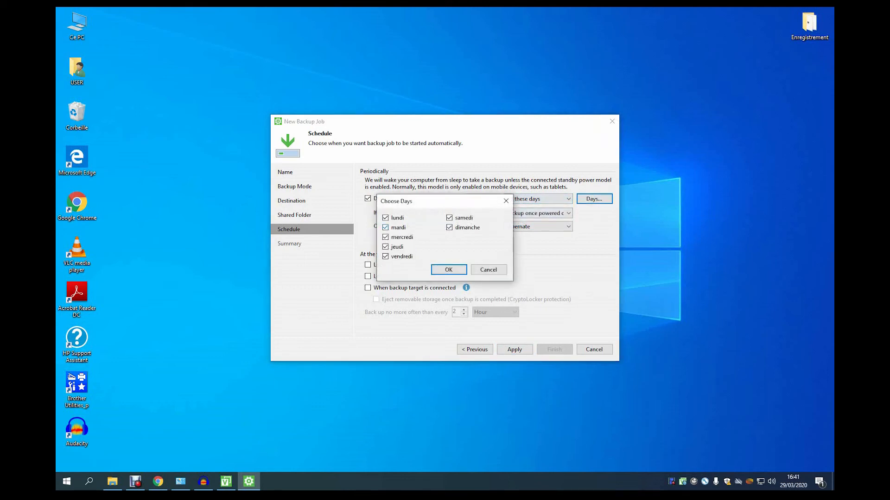
{"action": "key", "text": "space"}
{"action": "key", "text": "Tab"}
{"action": "key", "text": "space"}
{"action": "key", "text": "Tab"}
{"action": "key", "text": "space"}
{"action": "key", "text": "Tab"}
{"action": "key", "text": "space"}
{"action": "key", "text": "Return"}
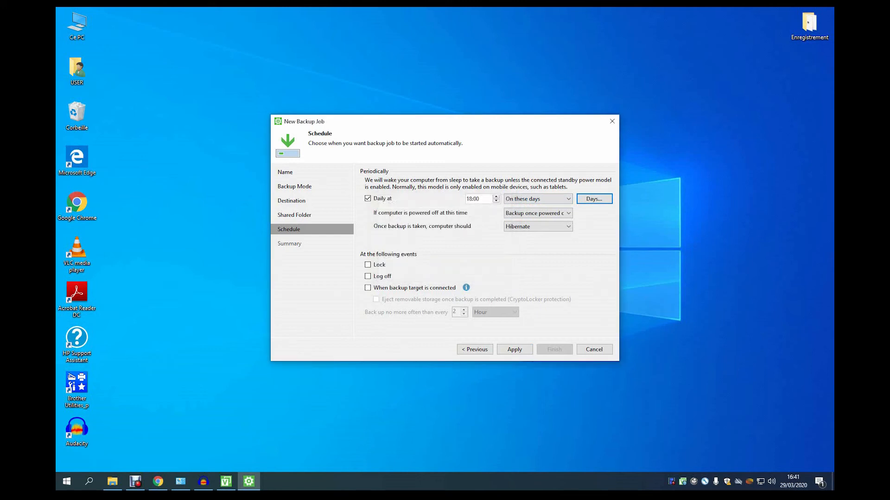
{"action": "key", "text": "Tab"}
Keep missed backups running once the computer is powered on.
{"action": "key", "text": "alt+Down"}
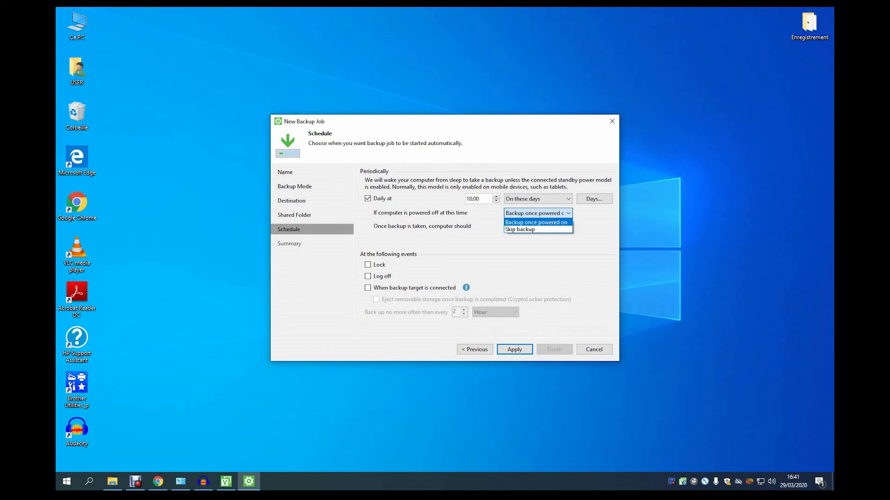
{"action": "key", "text": "Down"}
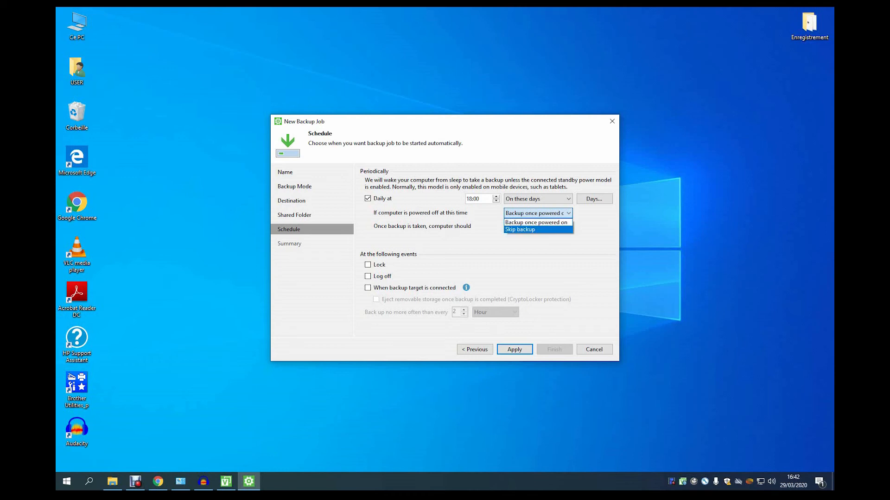
{"action": "key", "text": "Up"}
{"action": "key", "text": "Down"}
{"action": "key", "text": "Up"}
{"action": "key", "text": "Return"}
{"action": "key", "text": "Tab"}
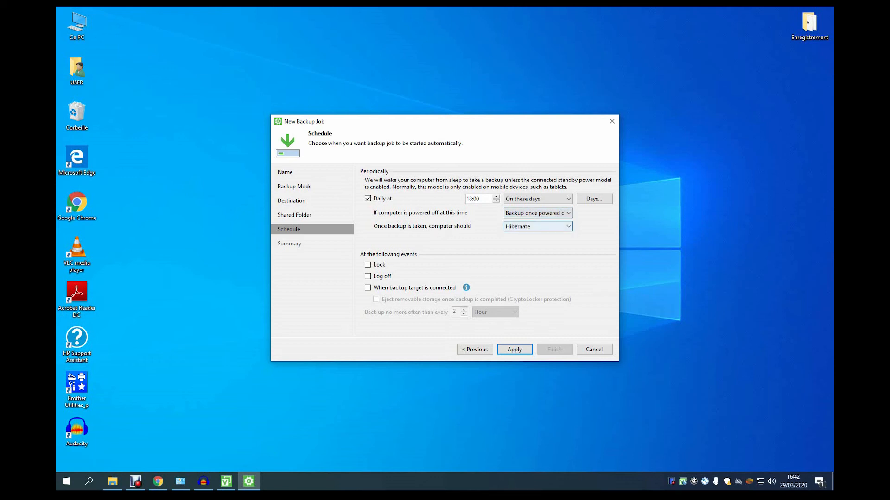
Set the after-backup power action to Shutdown and apply to save the job.
{"action": "key", "text": "alt+Down"}
{"action": "key", "text": "Up"}
{"action": "key", "text": "Up"}
{"action": "key", "text": "Down"}
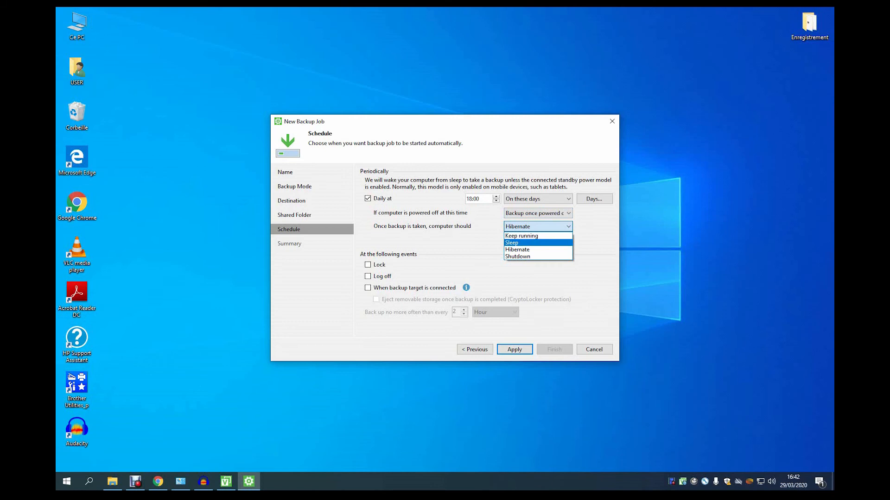
{"action": "key", "text": "Up"}
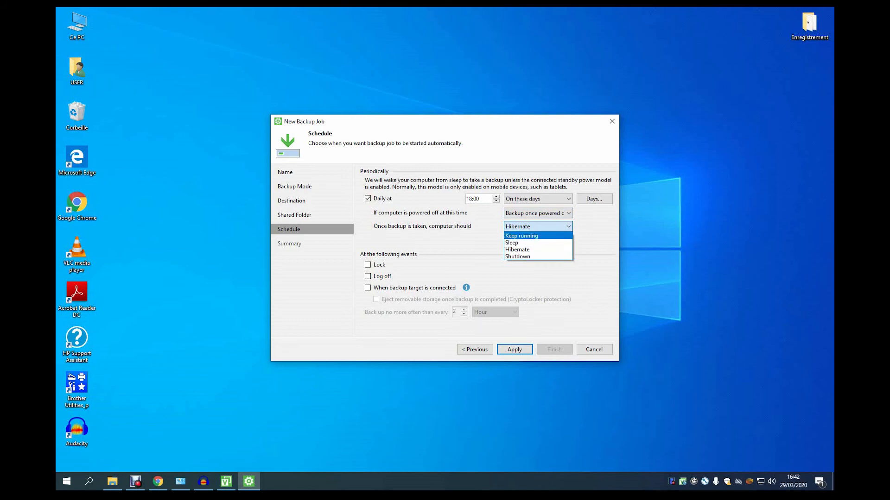
{"action": "key", "text": "Down"}
{"action": "key", "text": "Down"}
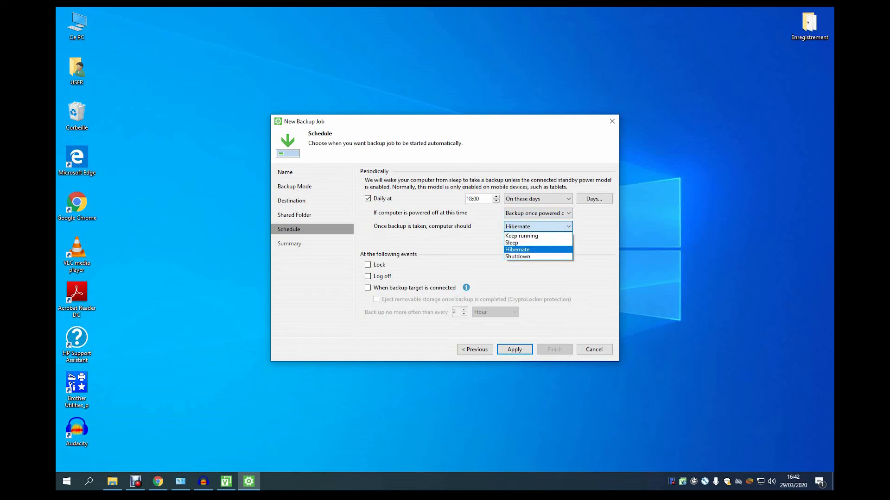
{"action": "key", "text": "Down"}
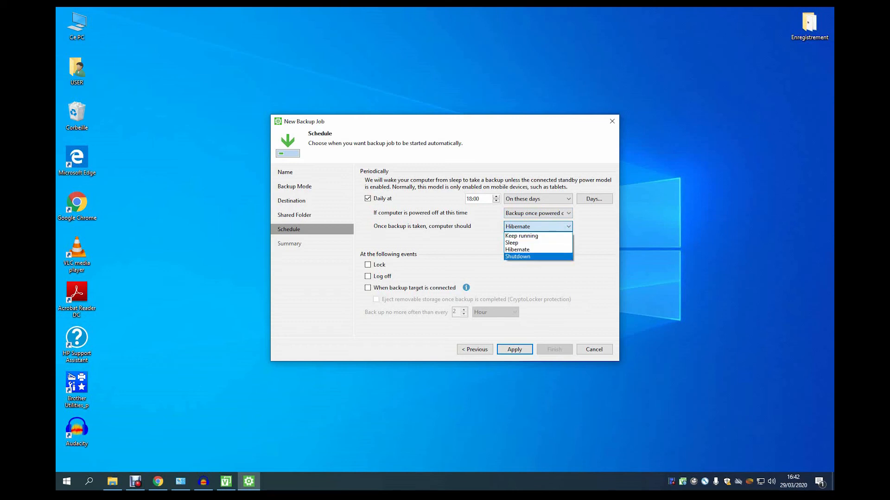
{"action": "key", "text": "Return"}
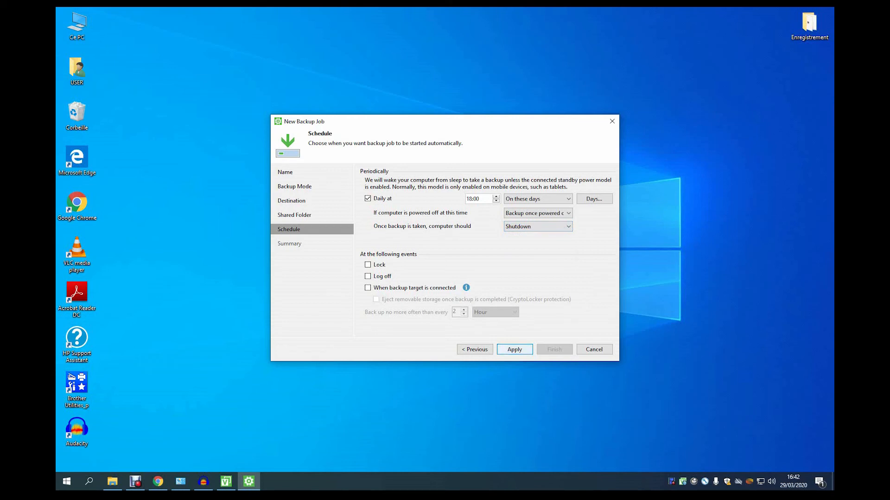
{"action": "key", "text": "Return"}
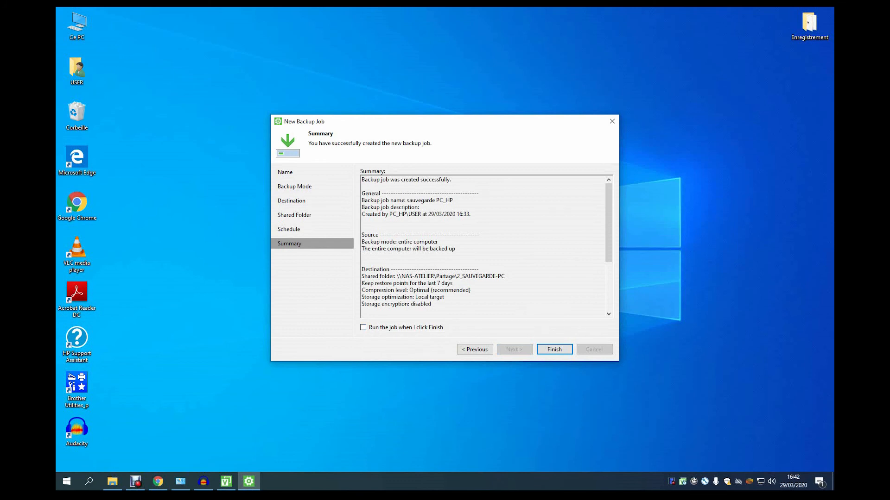
Review the sauvegarde PC_HP summary, finish with the job running immediately, and watch its progress.
{"action": "scroll", "coordinate": [482, 247], "scroll_direction": "down", "scroll_amount": 4}
{"action": "scroll", "coordinate": [482, 247], "scroll_direction": "up", "scroll_amount": 3}
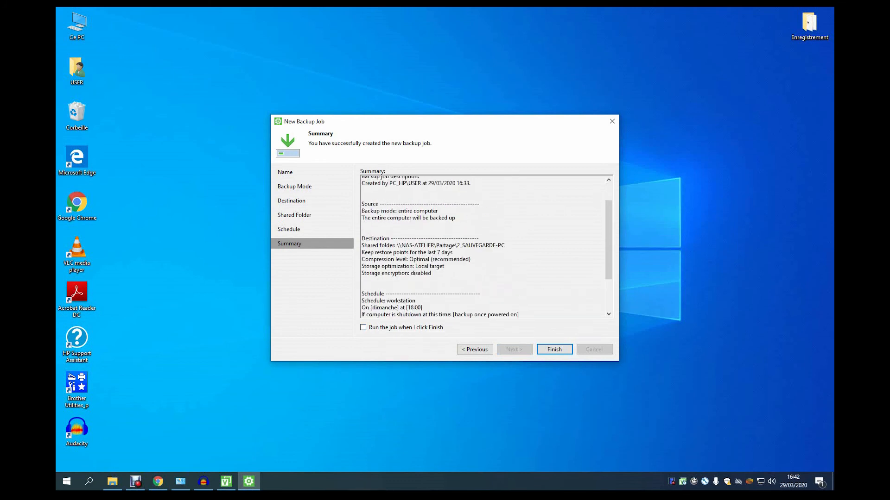
{"action": "scroll", "coordinate": [482, 247], "scroll_direction": "up", "scroll_amount": 2}
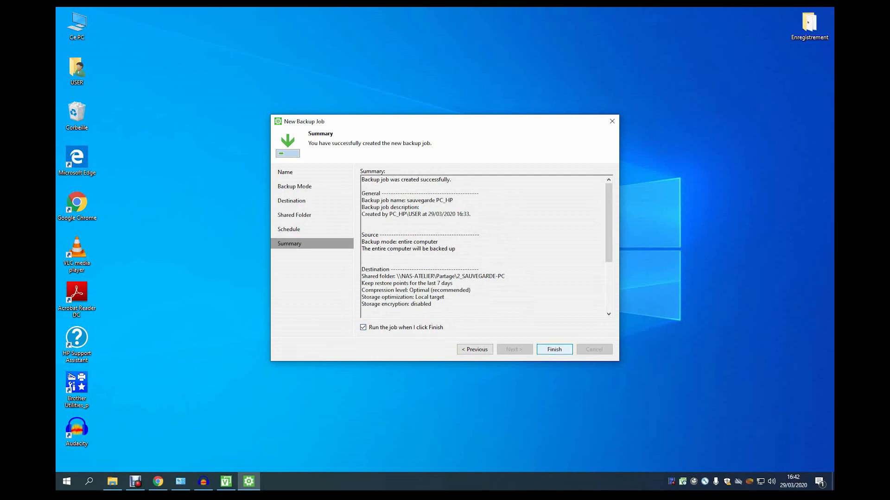
{"action": "left_click", "coordinate": [554, 350]}
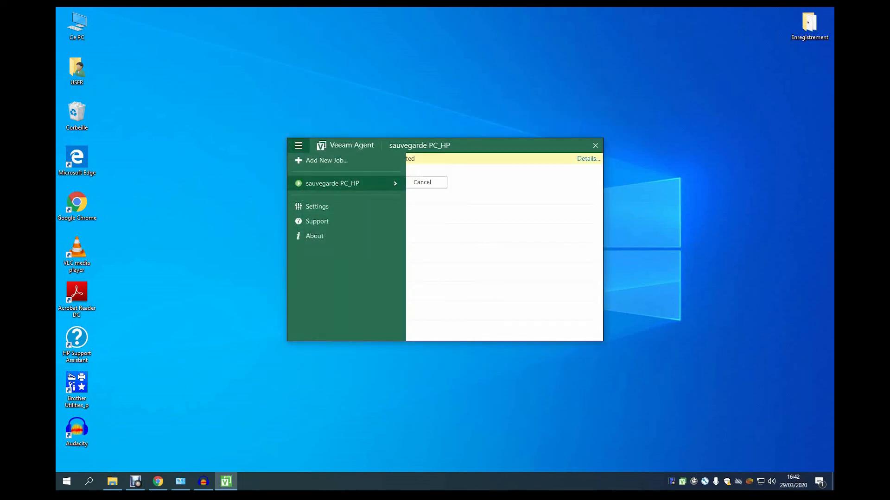
{"action": "left_click", "coordinate": [299, 146]}
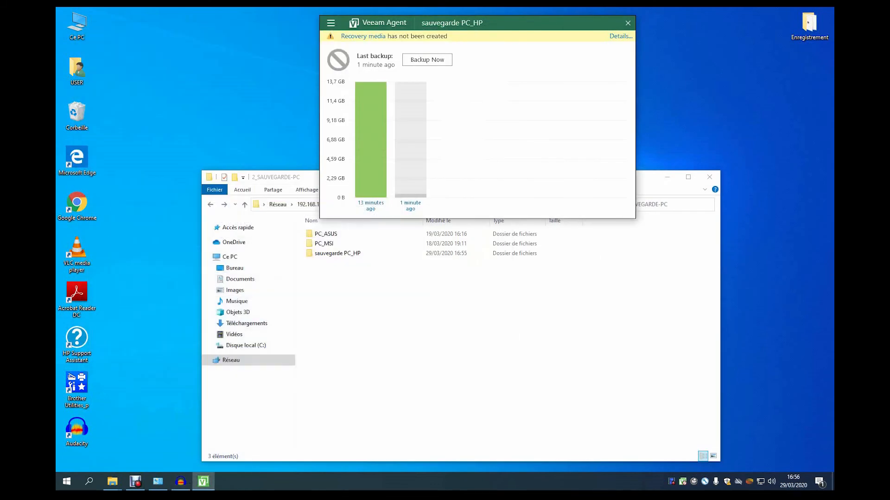
Open the NAS sauvegarde PC_HP folder, widen Taille to read the 13,7 Go backup file, then close Explorer.
{"action": "mouse_move", "coordinate": [366, 135]}
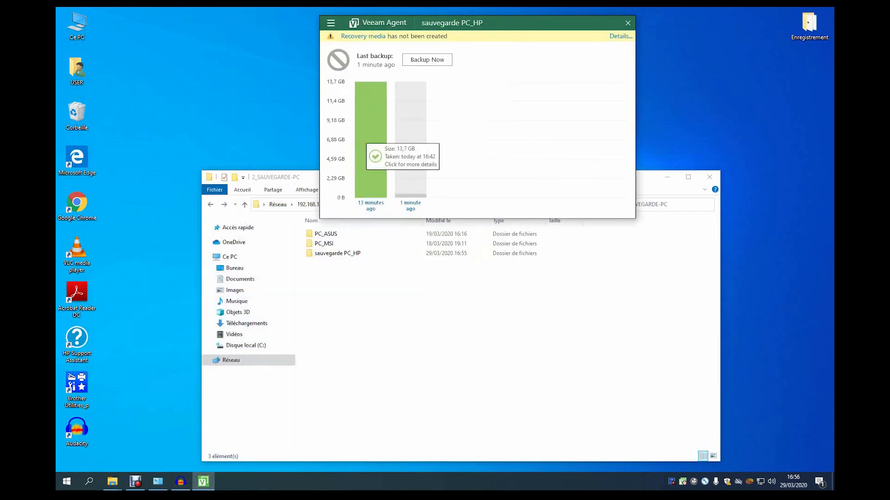
{"action": "left_click", "coordinate": [429, 301]}
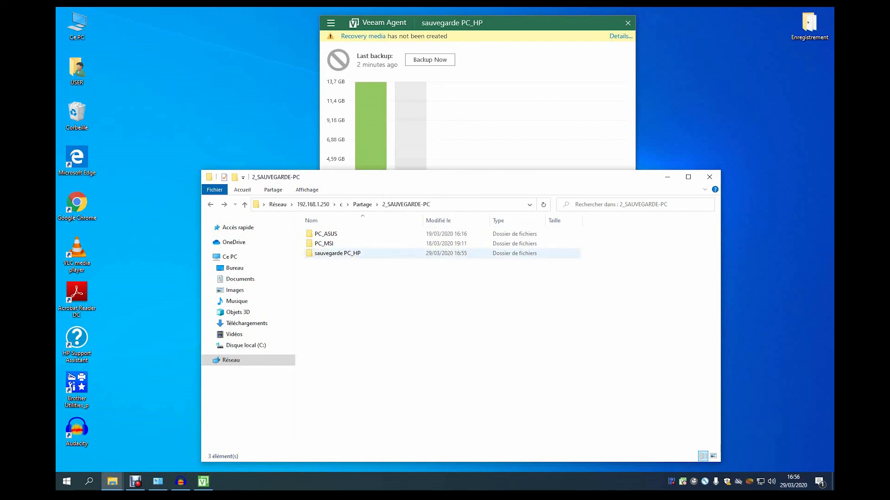
{"action": "mouse_move", "coordinate": [352, 255]}
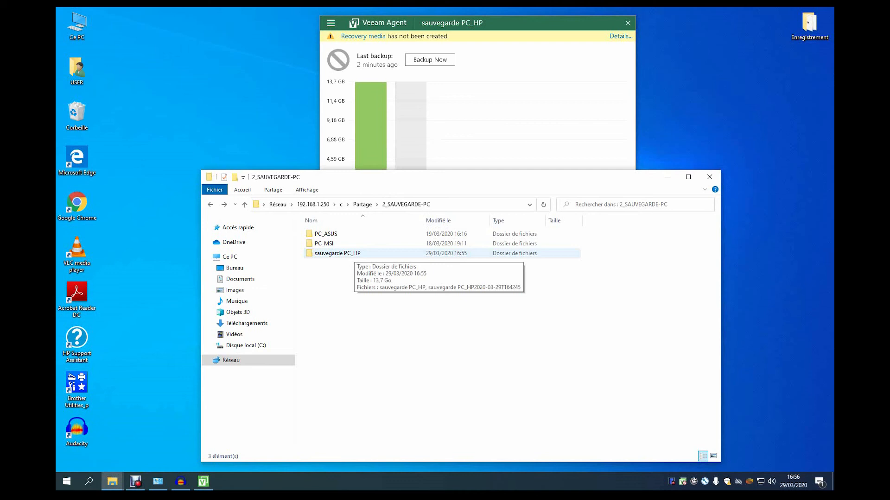
{"action": "double_click", "coordinate": [352, 254]}
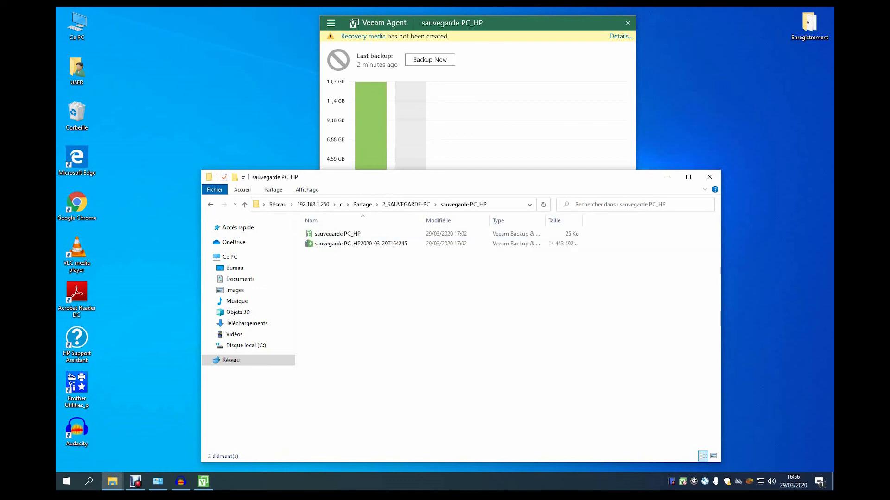
{"action": "double_click", "coordinate": [583, 221]}
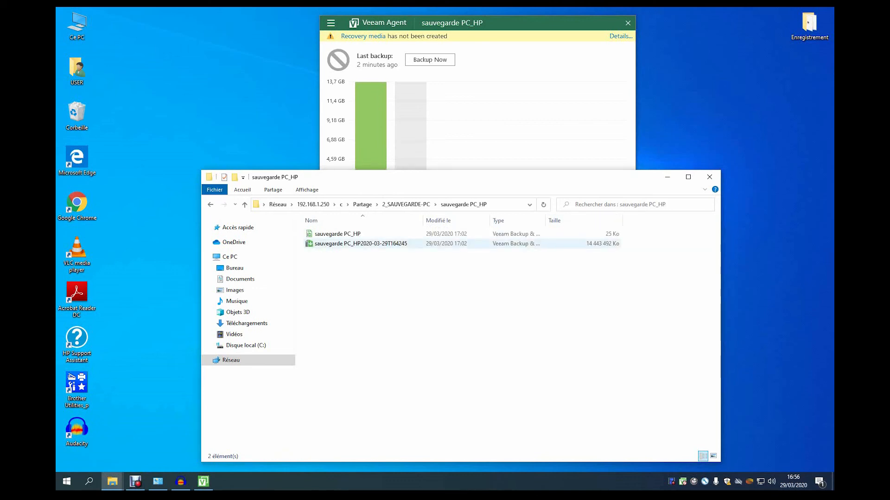
{"action": "left_click", "coordinate": [462, 244]}
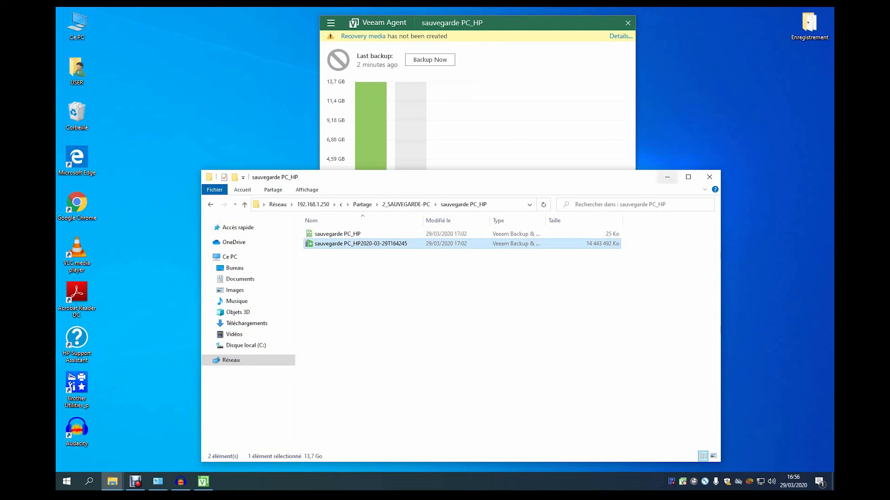
{"action": "left_click", "coordinate": [709, 176]}
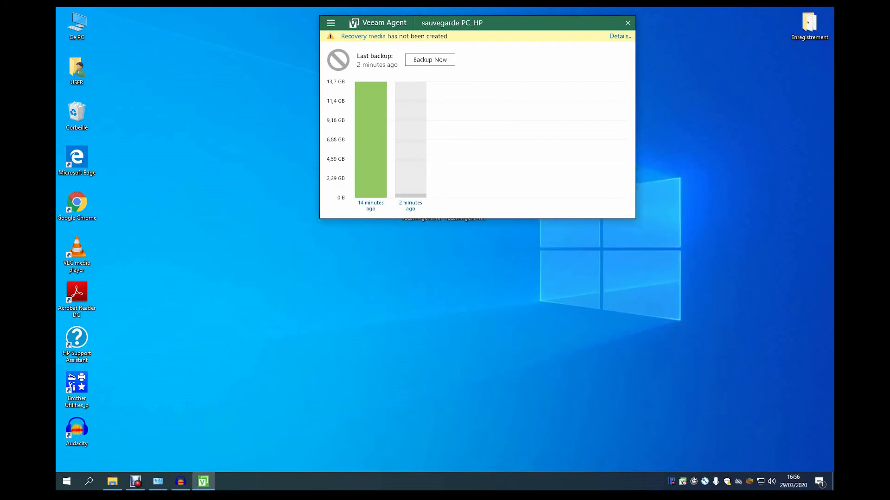
Choose Restore file for the sauvegarde PC_HP job from the main menu.
{"action": "left_click", "coordinate": [330, 23]}
{"action": "mouse_move", "coordinate": [365, 60]}
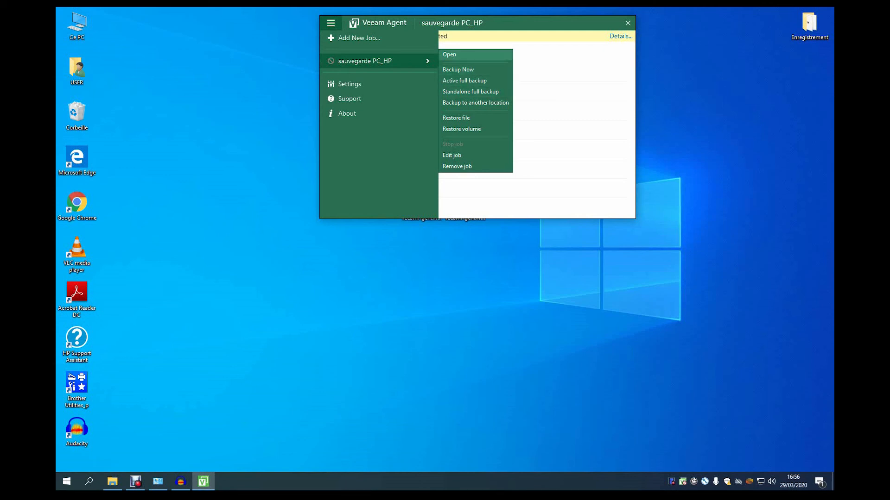
{"action": "left_click", "coordinate": [449, 55]}
{"action": "left_click", "coordinate": [331, 23]}
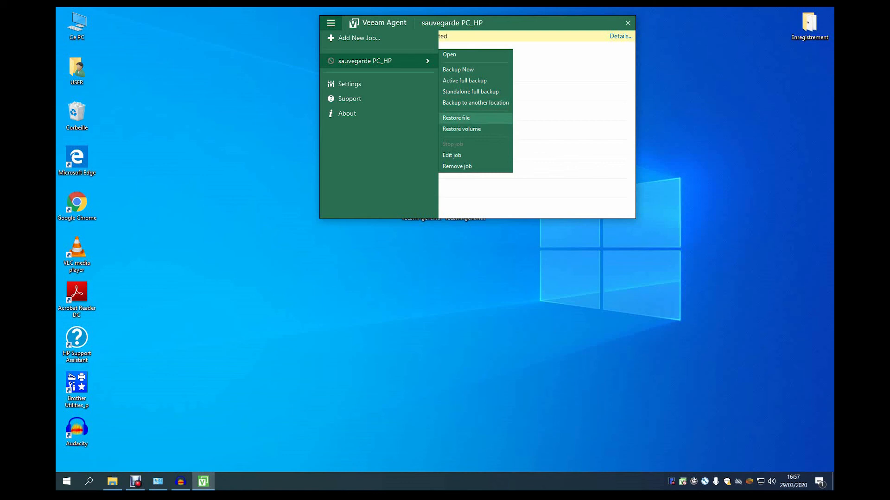
{"action": "left_click", "coordinate": [456, 119]}
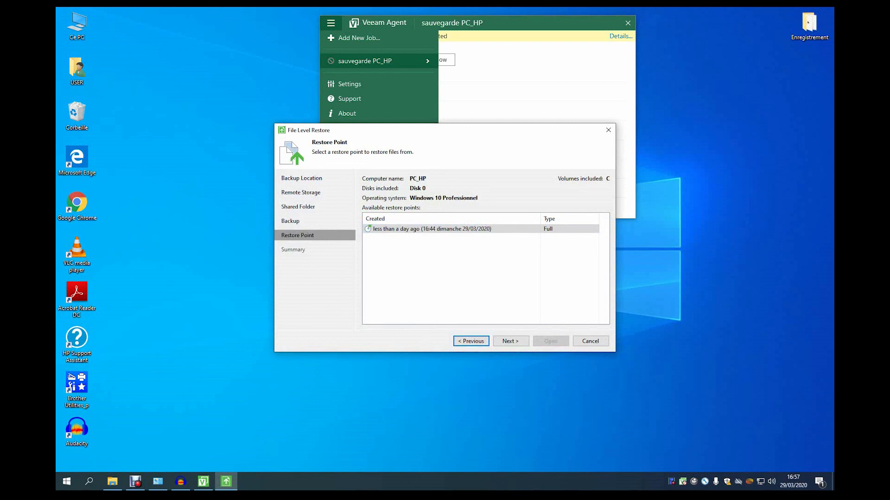
Open the 16:44 restore point, browse Users\USER\Downloads to see its 4 files, then close Backup Browser.
{"action": "left_click", "coordinate": [511, 341]}
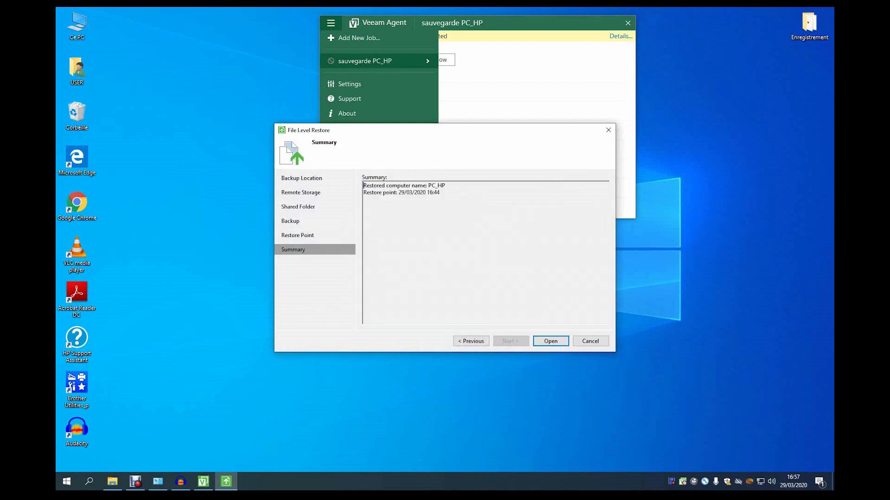
{"action": "key", "text": "Return"}
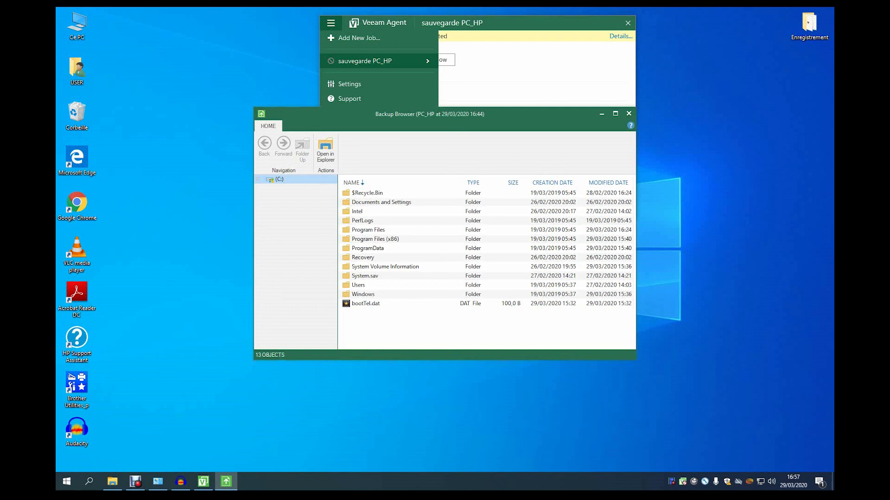
{"action": "double_click", "coordinate": [358, 285]}
{"action": "double_click", "coordinate": [358, 230]}
{"action": "scroll", "coordinate": [484, 262], "scroll_direction": "down", "scroll_amount": 3}
{"action": "scroll", "coordinate": [484, 262], "scroll_direction": "up", "scroll_amount": 3}
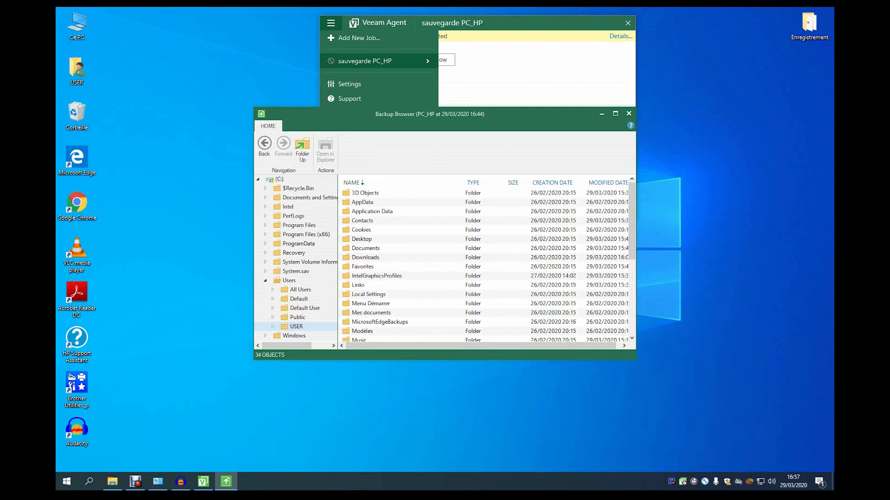
{"action": "double_click", "coordinate": [366, 257]}
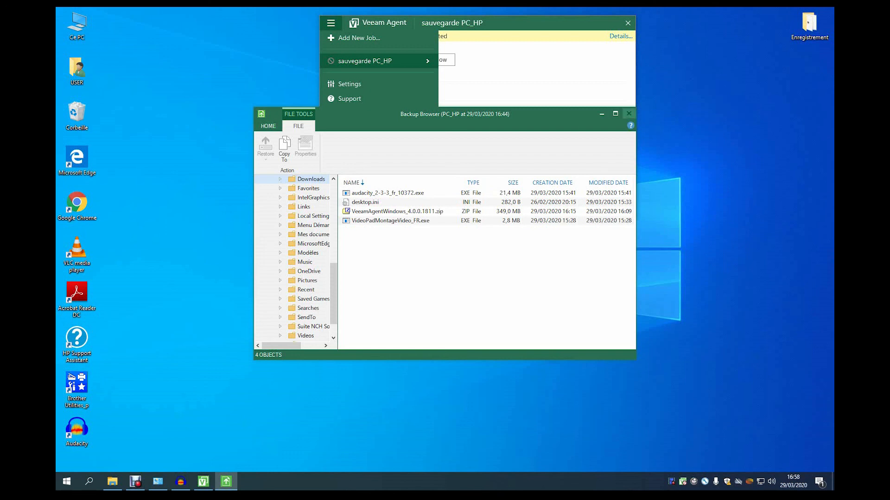
{"action": "left_click", "coordinate": [629, 114]}
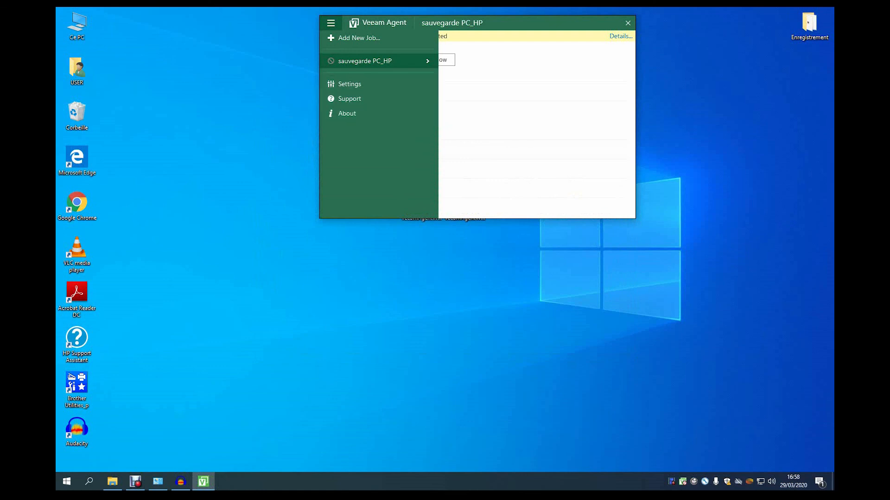
{"action": "left_click", "coordinate": [330, 23]}
{"action": "left_click", "coordinate": [330, 22]}
{"action": "left_click", "coordinate": [331, 22]}
{"action": "left_click", "coordinate": [380, 60]}
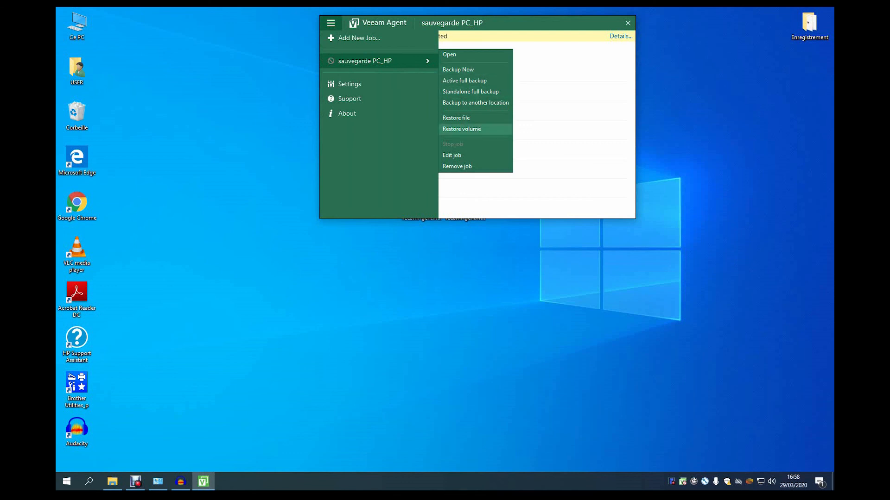
{"action": "left_click", "coordinate": [462, 129]}
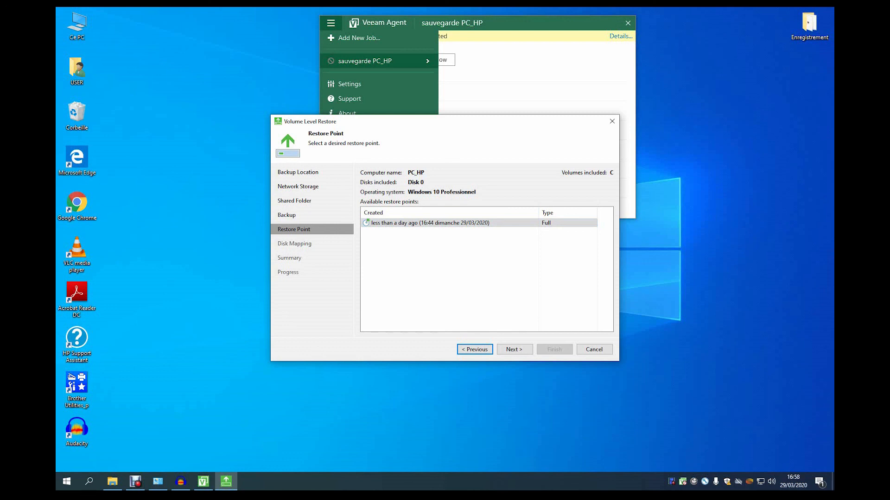
{"action": "left_click", "coordinate": [515, 350]}
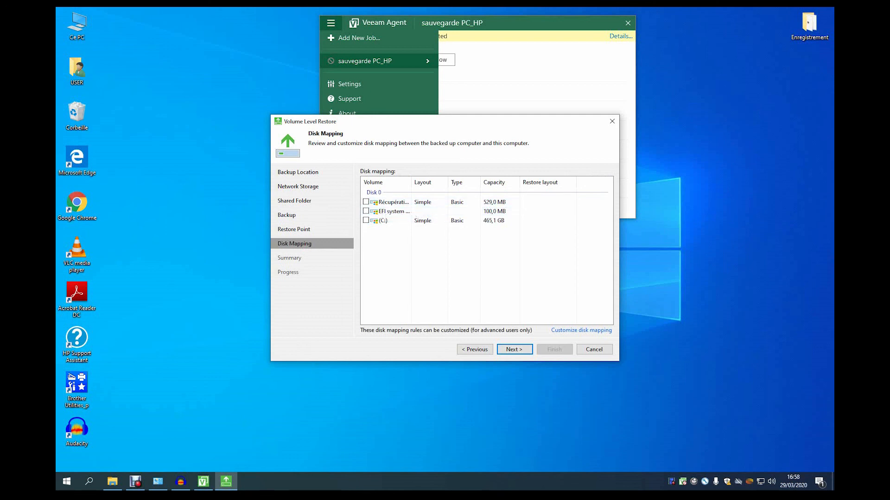
{"action": "left_click", "coordinate": [594, 350]}
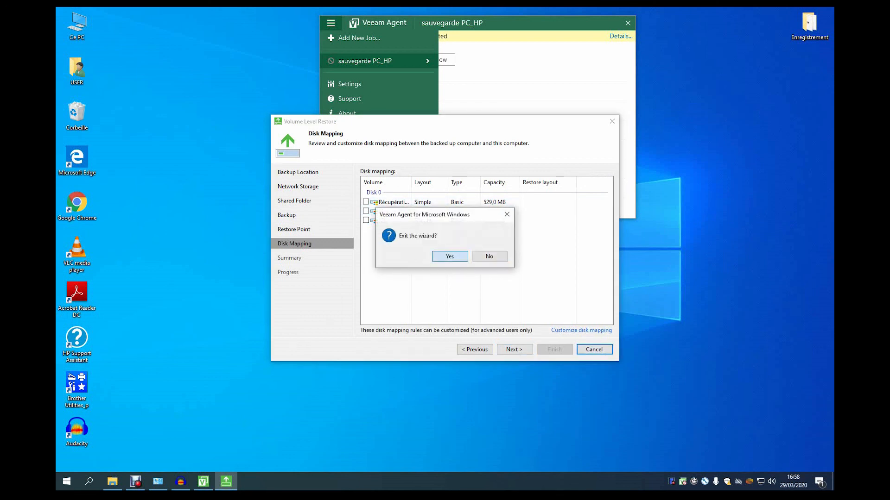
{"action": "left_click", "coordinate": [450, 256]}
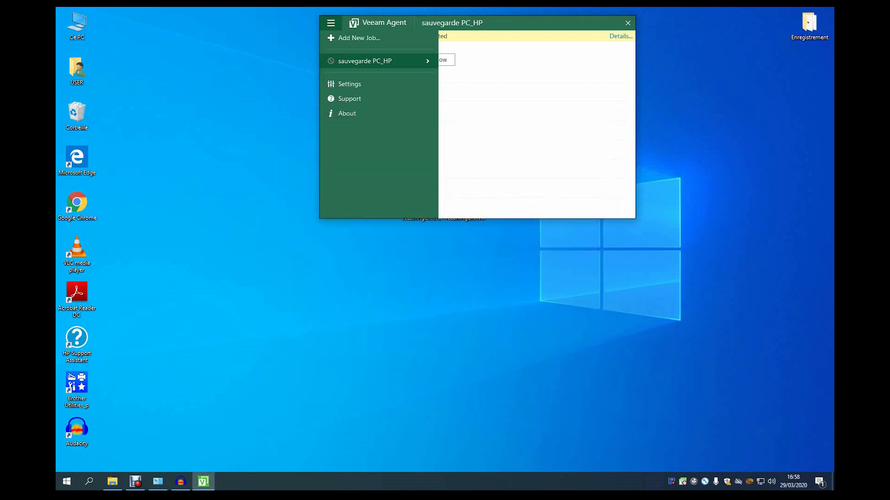
Collapse the side menu to reveal the sauvegarde PC_HP backup chart.
{"action": "left_click", "coordinate": [533, 134]}
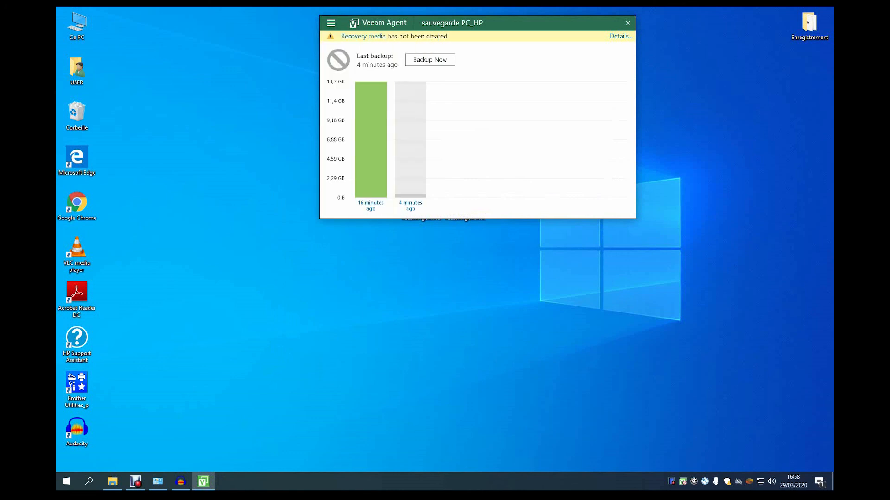